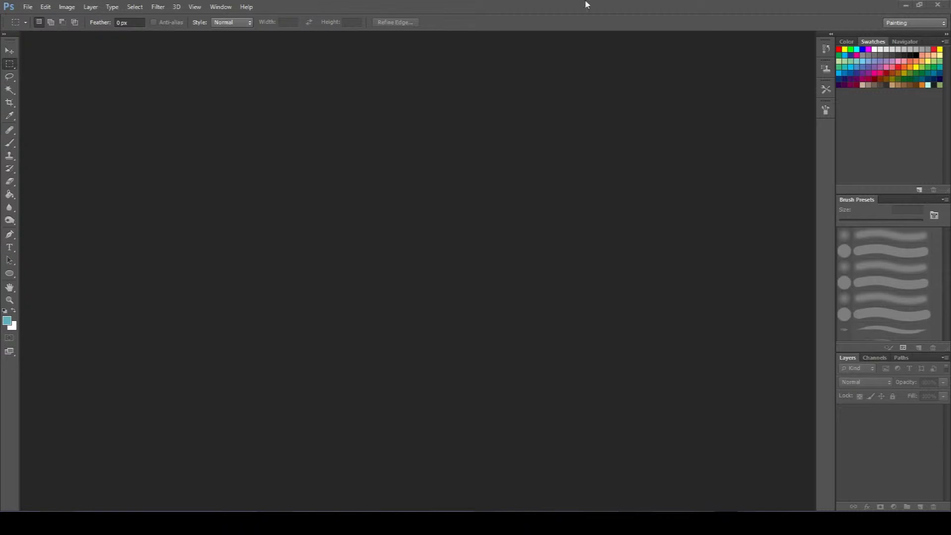
Create a new white U.S. Letter document, 8.5 by 11 inches, at 300 pixels/inch in RGB Color.
{"action": "left_click", "coordinate": [27, 6]}
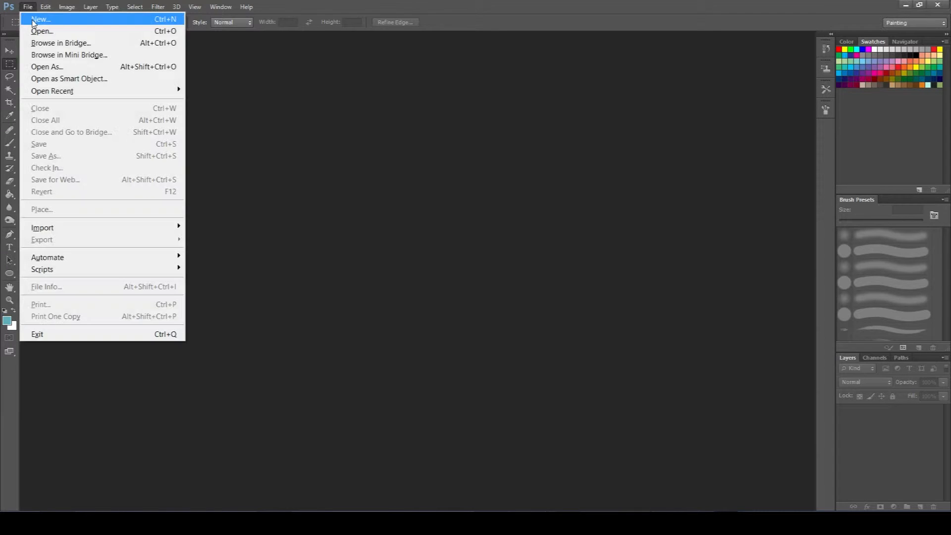
{"action": "left_click", "coordinate": [30, 15]}
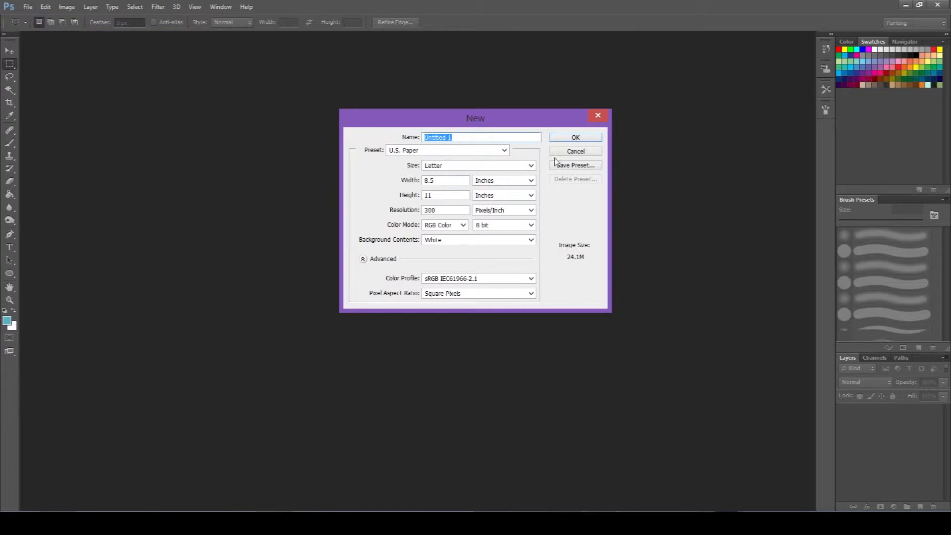
{"action": "left_click", "coordinate": [587, 136]}
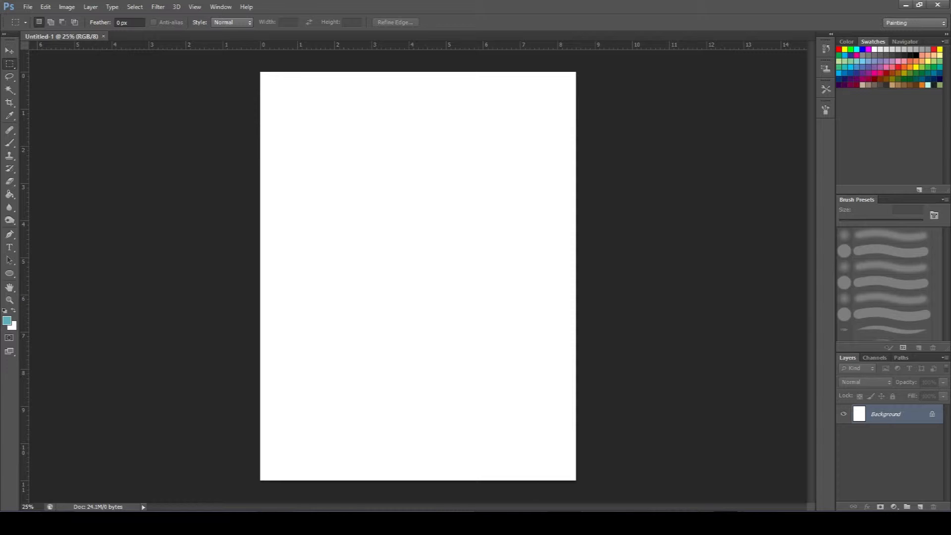
Convert the Background to a regular layer, add a transparent layer above it, and delete the white layer.
{"action": "double_click", "coordinate": [917, 415]}
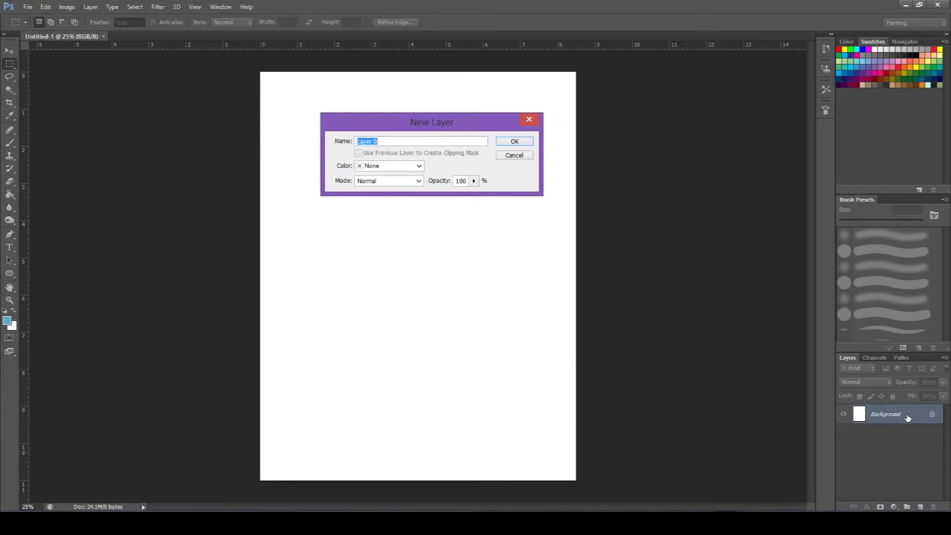
{"action": "left_click", "coordinate": [528, 143]}
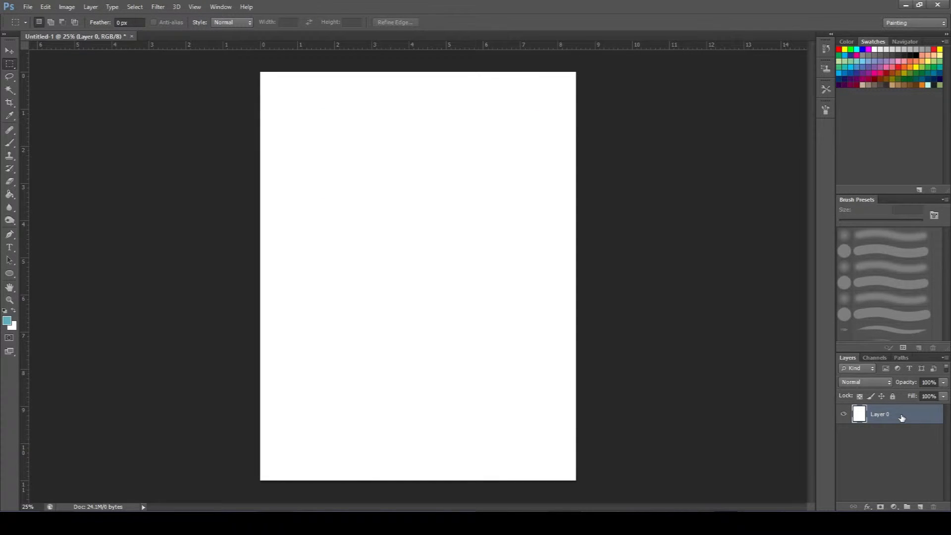
{"action": "left_click", "coordinate": [919, 503]}
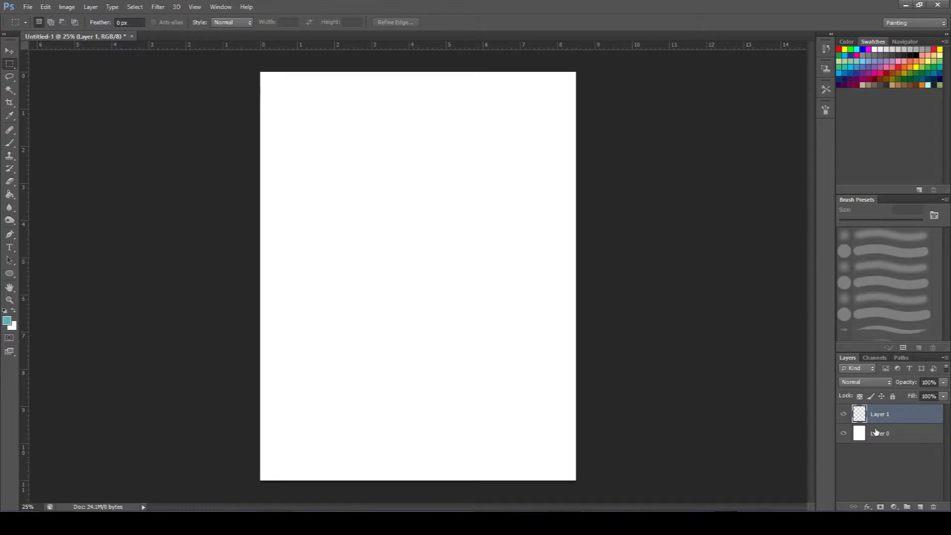
{"action": "left_click_drag", "start_coordinate": [876, 433], "coordinate": [933, 506]}
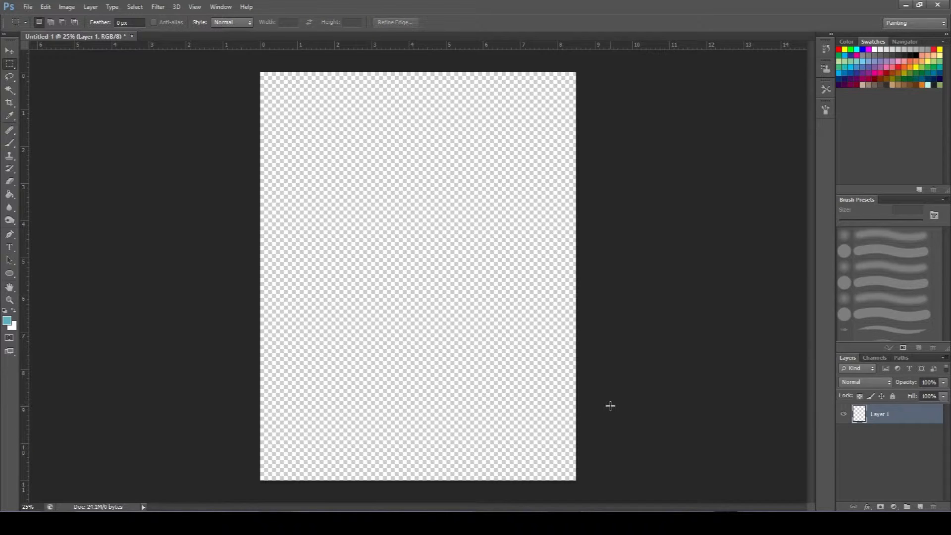
Set up the Brush tool at 50 px with the default black foreground color.
{"action": "key", "text": "b"}
{"action": "key", "text": "bracketleft"}
{"action": "key", "text": "bracketleft"}
{"action": "key", "text": "bracketleft"}
{"action": "key", "text": "bracketleft"}
{"action": "key", "text": "bracketleft"}
{"action": "key", "text": "bracketleft"}
{"action": "key", "text": "bracketleft"}
{"action": "key", "text": "bracketleft"}
{"action": "key", "text": "bracketleft"}
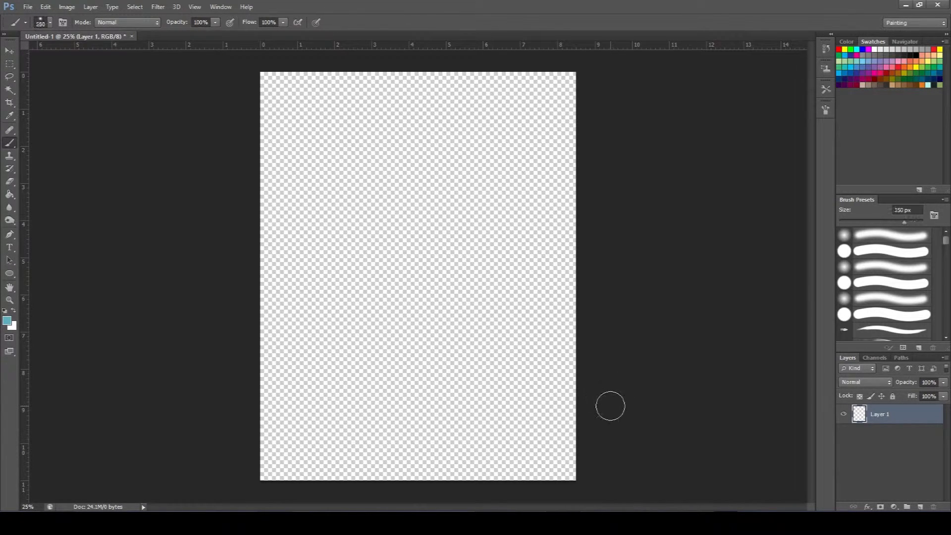
{"action": "key", "text": "bracketleft"}
{"action": "key", "text": "bracketleft"}
{"action": "key", "text": "bracketright"}
{"action": "left_click", "coordinate": [5, 310]}
{"action": "key", "text": "bracketleft"}
{"action": "key", "text": "bracketleft"}
{"action": "key", "text": "bracketleft"}
{"action": "key", "text": "bracketleft"}
Draw black outlines of an elongated oval, a circle, a square, a wavy worm and a triangle across the page's upper part.
{"action": "mouse_move", "coordinate": [310, 107]}
{"action": "left_mouse_down"}
{"action": "mouse_move", "coordinate": [295, 113]}
{"action": "mouse_move", "coordinate": [307, 127]}
{"action": "mouse_move", "coordinate": [356, 122]}
{"action": "mouse_move", "coordinate": [360, 111]}
{"action": "mouse_move", "coordinate": [309, 107]}
{"action": "left_mouse_up"}
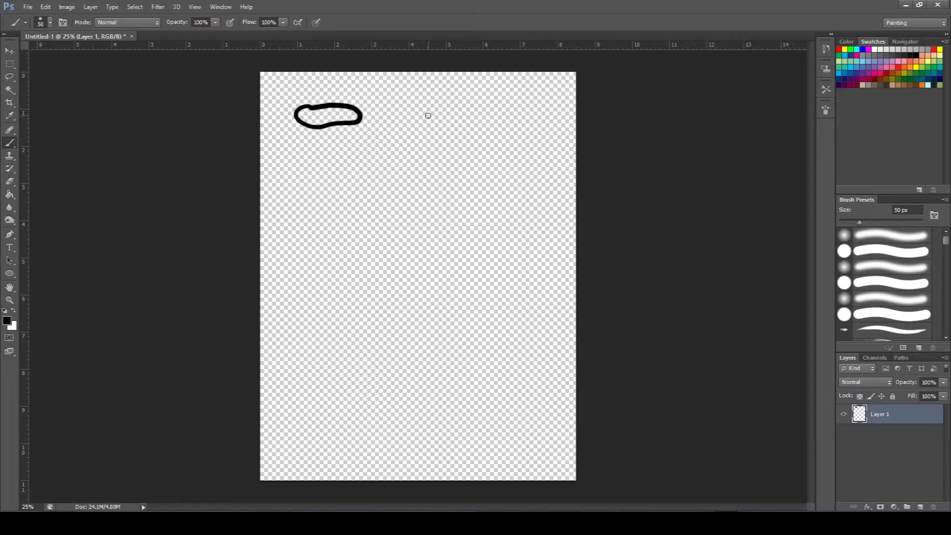
{"action": "mouse_move", "coordinate": [429, 105]}
{"action": "left_mouse_down"}
{"action": "mouse_move", "coordinate": [417, 111]}
{"action": "mouse_move", "coordinate": [441, 122]}
{"action": "mouse_move", "coordinate": [447, 105]}
{"action": "mouse_move", "coordinate": [419, 109]}
{"action": "left_mouse_up"}
{"action": "mouse_move", "coordinate": [330, 150]}
{"action": "left_mouse_down"}
{"action": "mouse_move", "coordinate": [332, 167]}
{"action": "mouse_move", "coordinate": [360, 168]}
{"action": "mouse_move", "coordinate": [361, 148]}
{"action": "mouse_move", "coordinate": [329, 149]}
{"action": "left_mouse_up"}
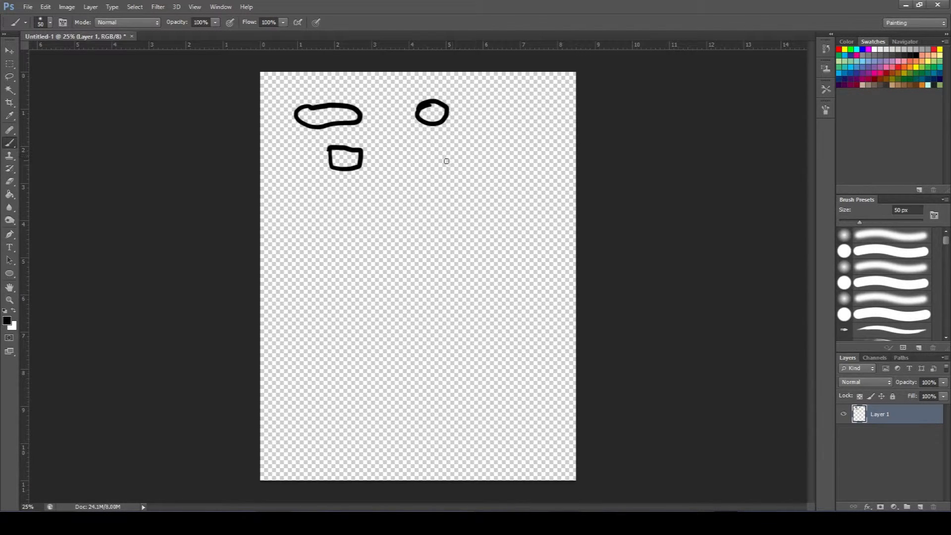
{"action": "mouse_move", "coordinate": [421, 160]}
{"action": "left_mouse_down"}
{"action": "mouse_move", "coordinate": [428, 153]}
{"action": "mouse_move", "coordinate": [448, 167]}
{"action": "mouse_move", "coordinate": [468, 151]}
{"action": "mouse_move", "coordinate": [484, 168]}
{"action": "mouse_move", "coordinate": [502, 152]}
{"action": "mouse_move", "coordinate": [512, 155]}
{"action": "mouse_move", "coordinate": [508, 173]}
{"action": "mouse_move", "coordinate": [483, 179]}
{"action": "mouse_move", "coordinate": [464, 169]}
{"action": "mouse_move", "coordinate": [446, 178]}
{"action": "mouse_move", "coordinate": [421, 159]}
{"action": "left_mouse_up"}
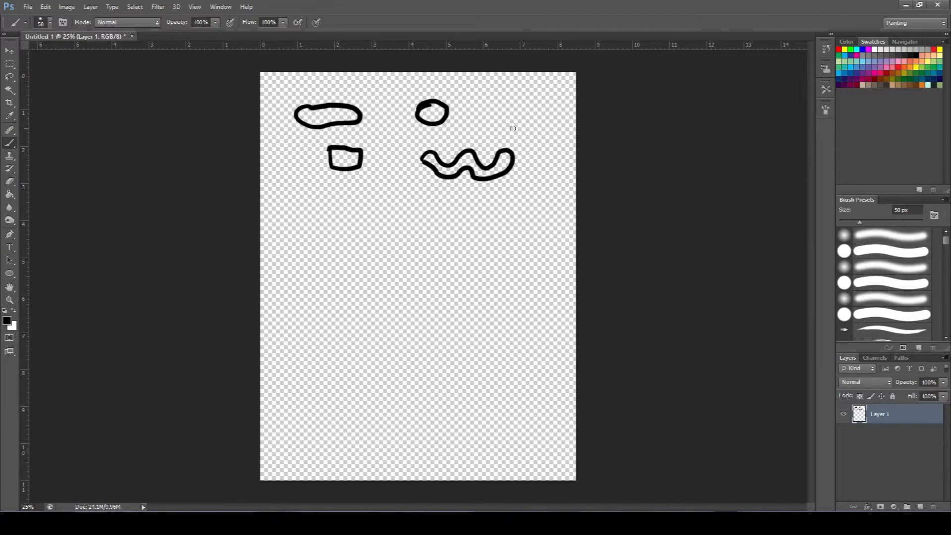
{"action": "mouse_move", "coordinate": [507, 118]}
{"action": "left_mouse_down"}
{"action": "mouse_move", "coordinate": [525, 99]}
{"action": "mouse_move", "coordinate": [546, 116]}
{"action": "mouse_move", "coordinate": [508, 118]}
{"action": "left_mouse_up"}
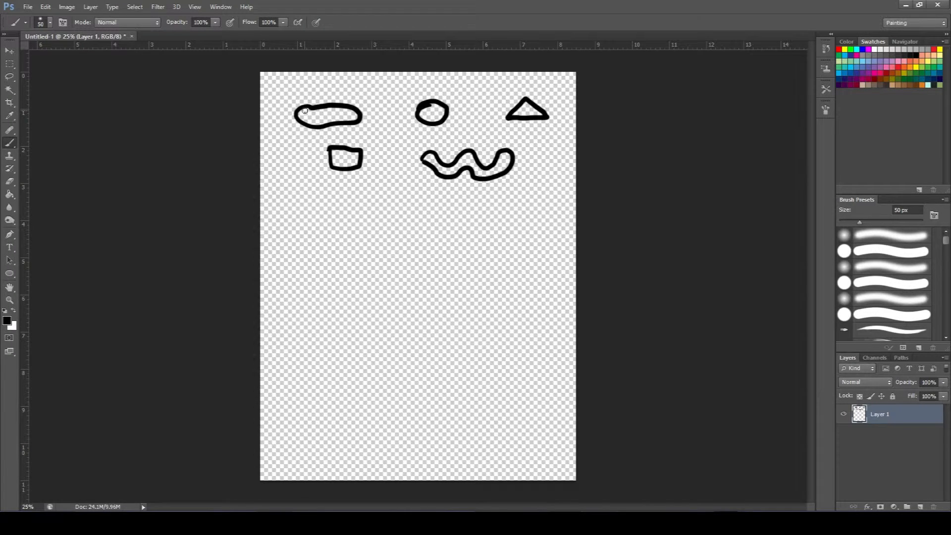
Paint two eye dots in the elongated oval, a filled pupil in the circle and an eye dot on the worm.
{"action": "left_click", "coordinate": [304, 113]}
{"action": "left_click", "coordinate": [305, 119]}
{"action": "left_click_drag", "start_coordinate": [431, 112], "coordinate": [433, 111]}
Draw two short vertical strokes as eyes inside the square with a thinner brush, replacing the first thick stroke.
{"action": "left_click_drag", "start_coordinate": [340, 156], "coordinate": [341, 161]}
{"action": "key", "text": "ctrl+z"}
{"action": "key", "text": "bracketleft"}
{"action": "key", "text": "bracketleft"}
{"action": "key", "text": "bracketleft"}
{"action": "mouse_move", "coordinate": [339, 153]}
{"action": "left_mouse_down"}
{"action": "mouse_move", "coordinate": [337, 163]}
{"action": "mouse_move", "coordinate": [352, 164]}
{"action": "left_mouse_up"}
Draw legs and arms around the elongated oval, square, circle and triangle with a 35 px black brush.
{"action": "key", "text": "bracketright"}
{"action": "mouse_move", "coordinate": [306, 97]}
{"action": "left_mouse_down"}
{"action": "mouse_move", "coordinate": [297, 91]}
{"action": "mouse_move", "coordinate": [353, 87]}
{"action": "left_mouse_up"}
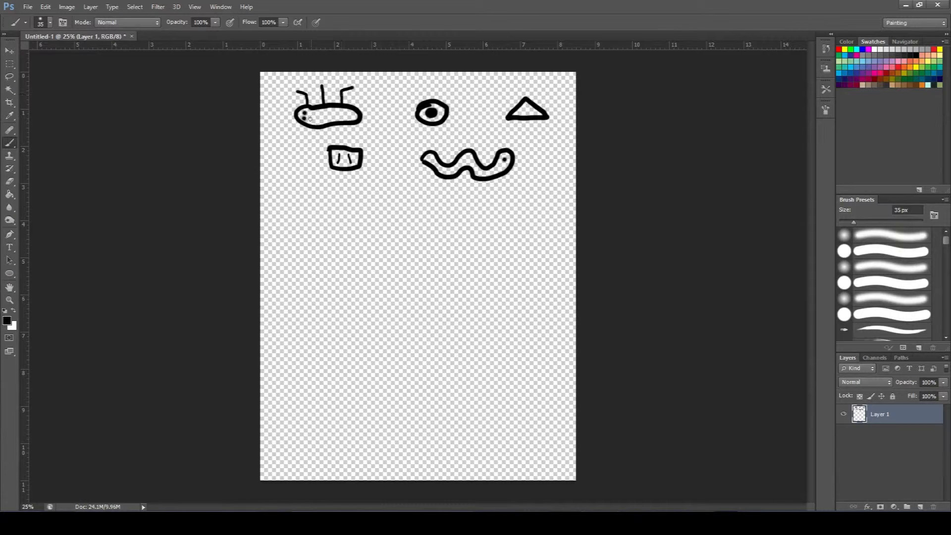
{"action": "mouse_move", "coordinate": [308, 126]}
{"action": "left_mouse_down"}
{"action": "mouse_move", "coordinate": [299, 145]}
{"action": "mouse_move", "coordinate": [359, 133]}
{"action": "left_mouse_up"}
{"action": "mouse_move", "coordinate": [340, 170]}
{"action": "left_mouse_down"}
{"action": "mouse_move", "coordinate": [357, 180]}
{"action": "mouse_move", "coordinate": [376, 158]}
{"action": "mouse_move", "coordinate": [320, 157]}
{"action": "left_mouse_up"}
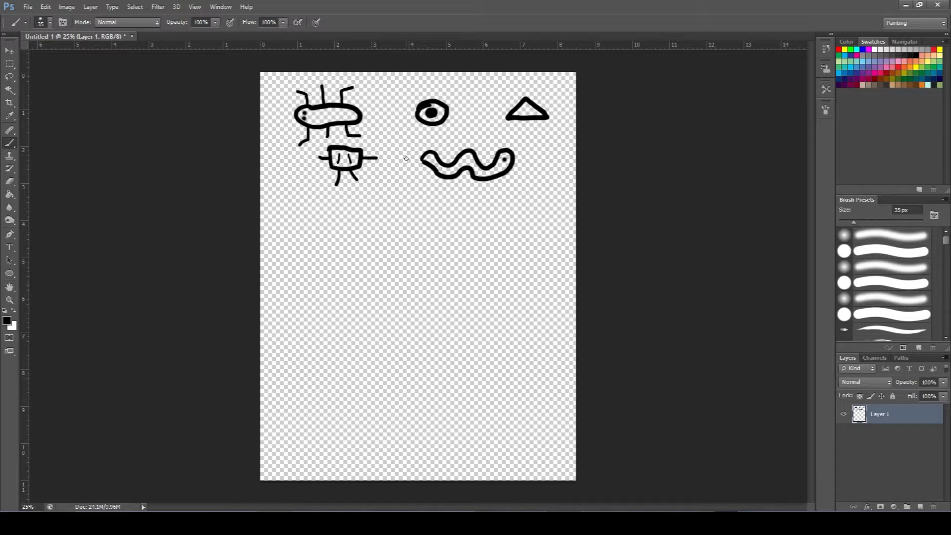
{"action": "mouse_move", "coordinate": [420, 118]}
{"action": "left_mouse_down"}
{"action": "mouse_move", "coordinate": [409, 130]}
{"action": "mouse_move", "coordinate": [456, 130]}
{"action": "mouse_move", "coordinate": [451, 96]}
{"action": "mouse_move", "coordinate": [417, 93]}
{"action": "left_mouse_up"}
{"action": "mouse_move", "coordinate": [529, 119]}
{"action": "left_mouse_down"}
{"action": "mouse_move", "coordinate": [529, 132]}
{"action": "mouse_move", "coordinate": [551, 100]}
{"action": "mouse_move", "coordinate": [511, 100]}
{"action": "left_mouse_up"}
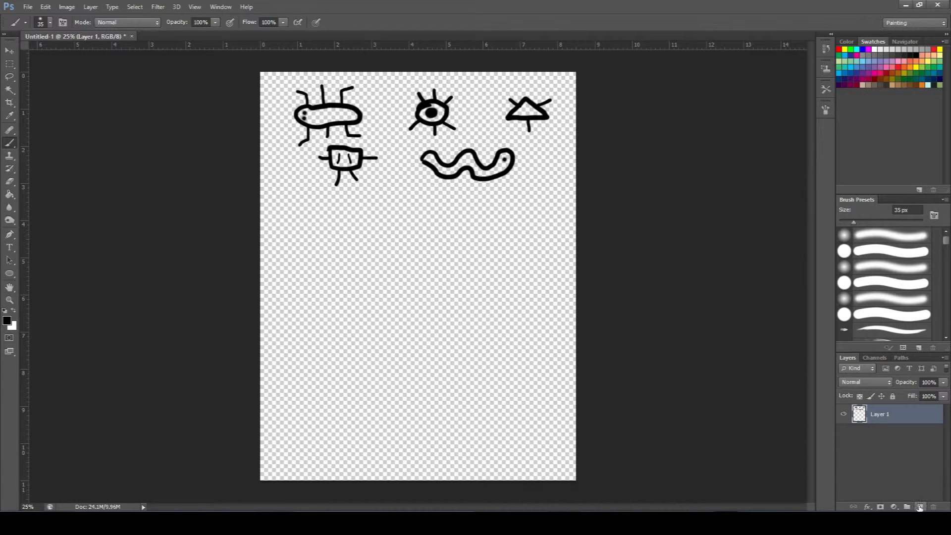
Add a new layer beneath the line art and paint the square's inside dark red on it.
{"action": "left_click", "coordinate": [919, 508]}
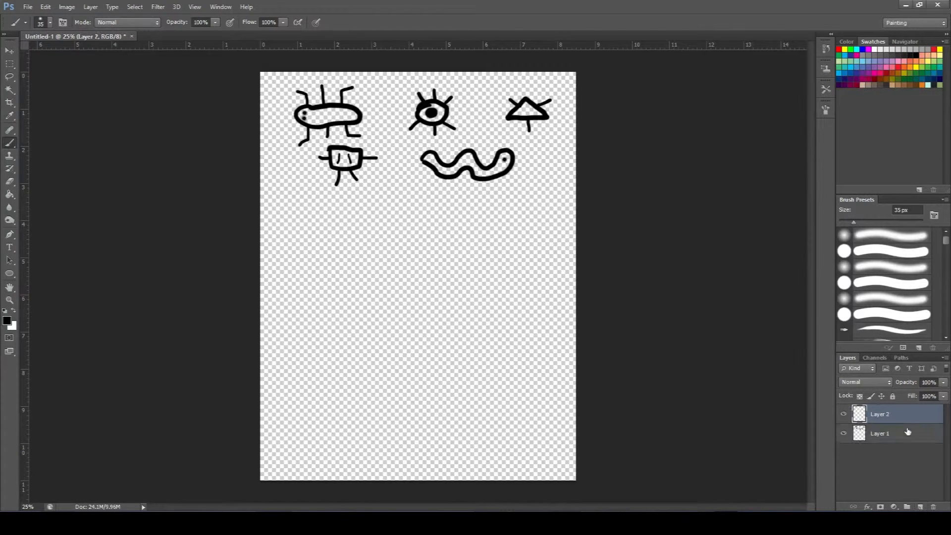
{"action": "left_click_drag", "start_coordinate": [905, 420], "coordinate": [909, 448]}
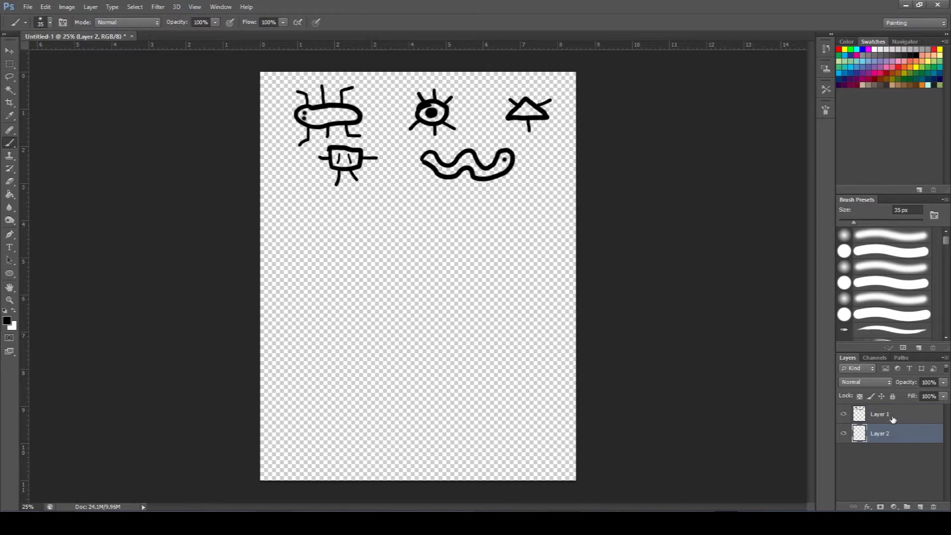
{"action": "left_click", "coordinate": [7, 321]}
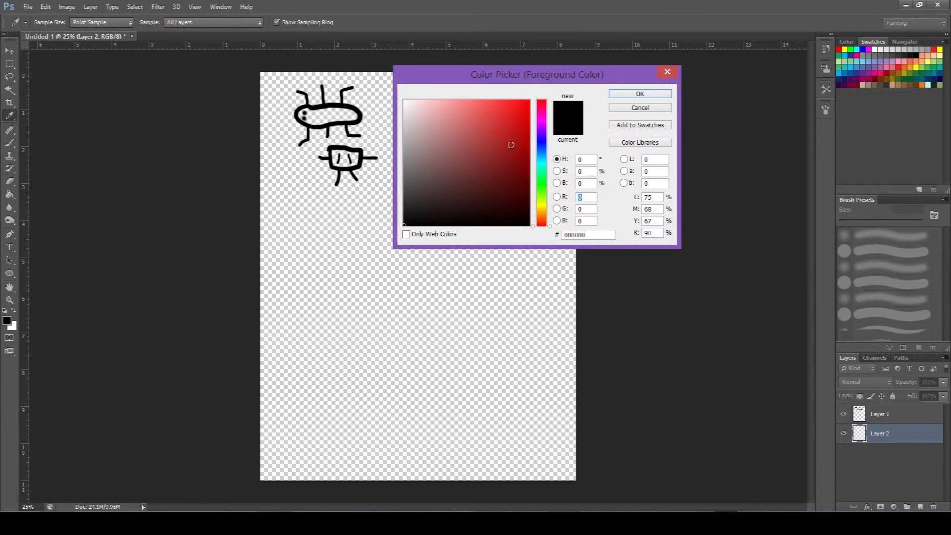
{"action": "left_click", "coordinate": [529, 100]}
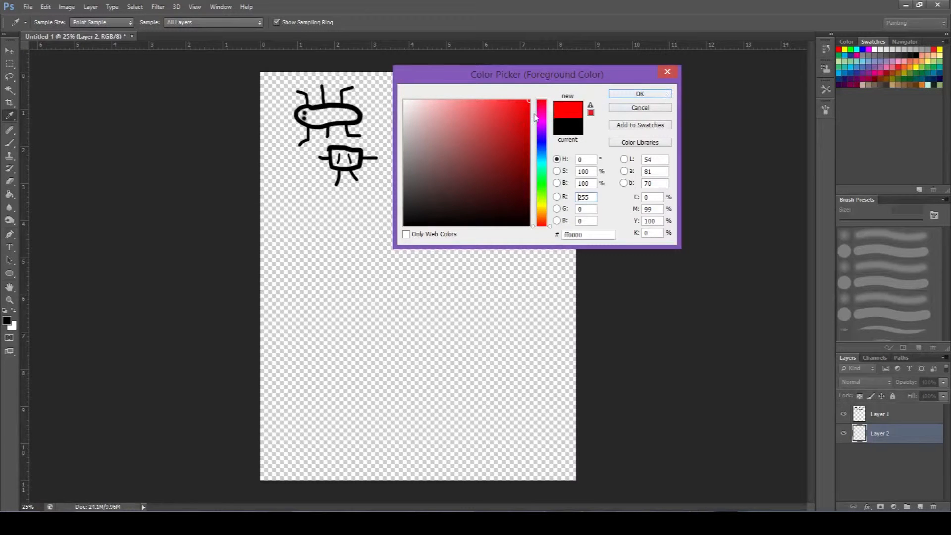
{"action": "left_click", "coordinate": [518, 137]}
{"action": "left_click", "coordinate": [657, 93]}
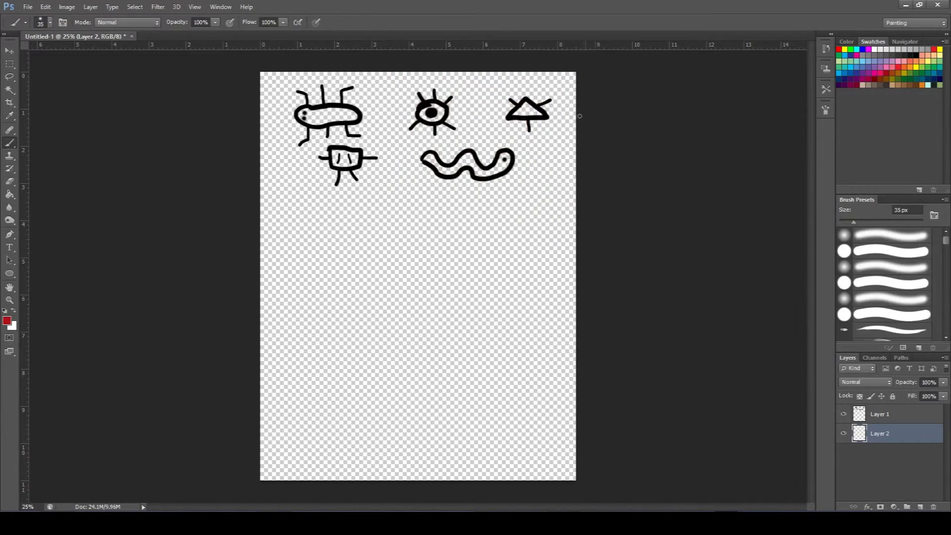
{"action": "mouse_move", "coordinate": [335, 157]}
{"action": "left_mouse_down"}
{"action": "mouse_move", "coordinate": [334, 169]}
{"action": "mouse_move", "coordinate": [349, 158]}
{"action": "mouse_move", "coordinate": [336, 150]}
{"action": "mouse_move", "coordinate": [353, 158]}
{"action": "left_mouse_up"}
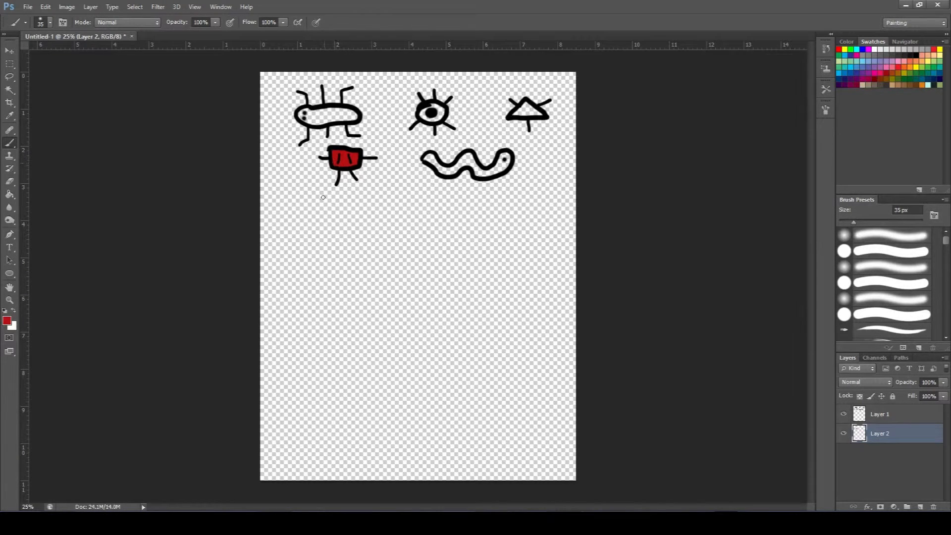
Set the foreground color to yellow ffe400 and paint the inside of the worm.
{"action": "left_click", "coordinate": [8, 321]}
{"action": "left_click", "coordinate": [542, 210]}
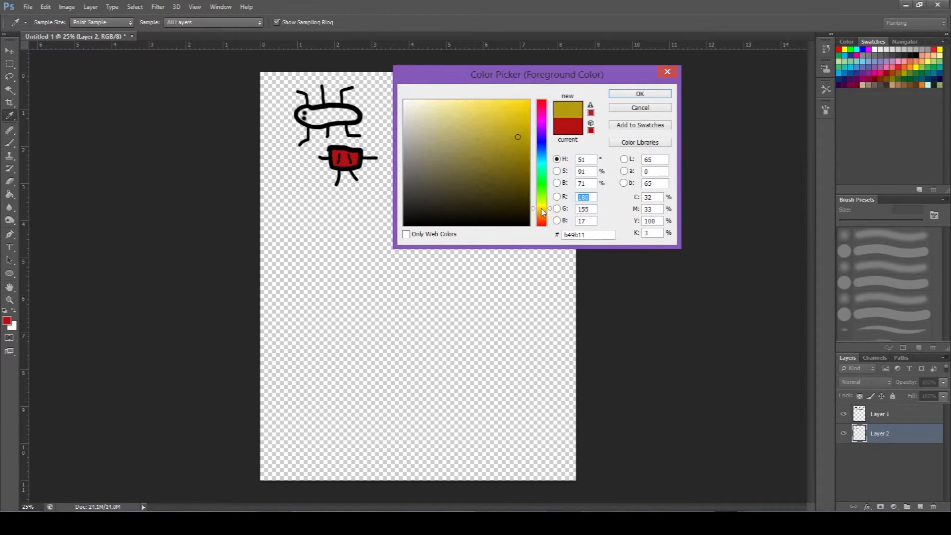
{"action": "left_click", "coordinate": [541, 209]}
{"action": "left_click", "coordinate": [539, 111]}
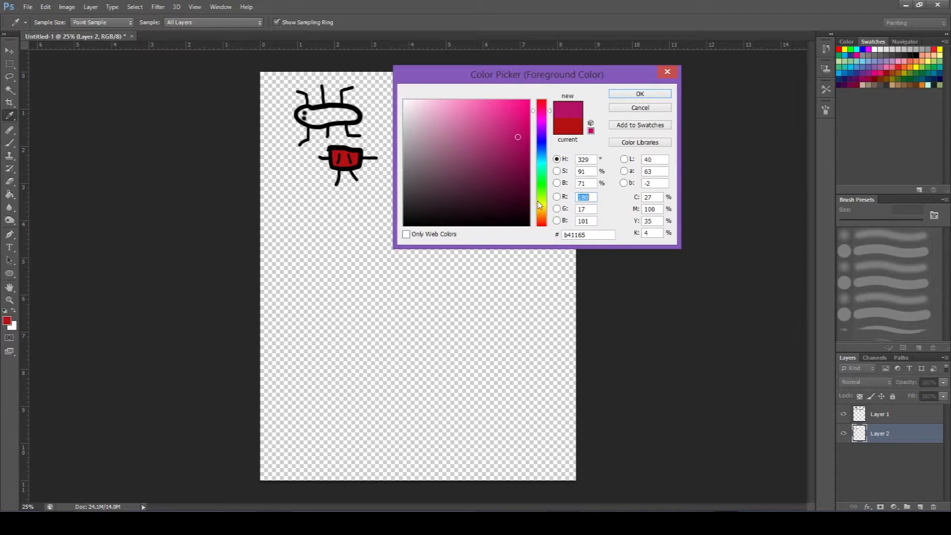
{"action": "left_click", "coordinate": [540, 205]}
{"action": "left_click_drag", "start_coordinate": [529, 124], "coordinate": [537, 96]}
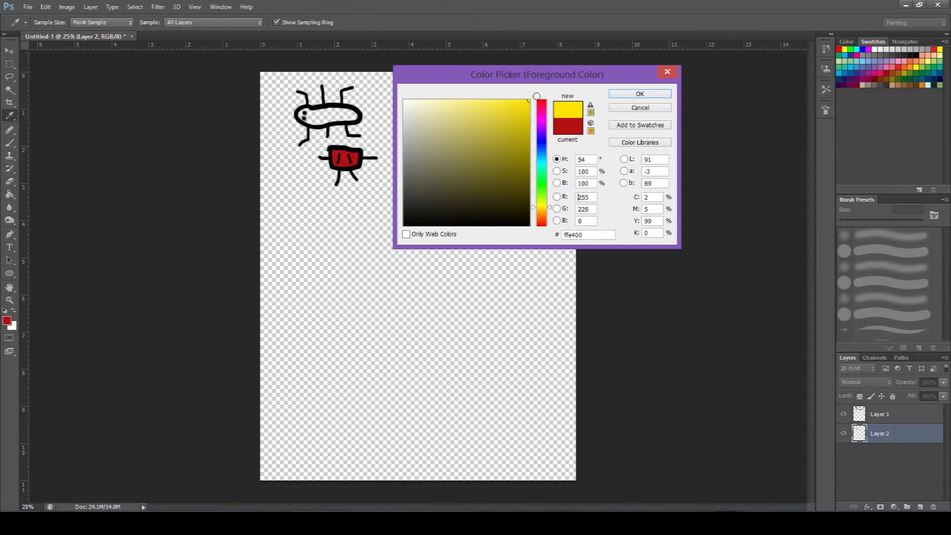
{"action": "left_click", "coordinate": [638, 94]}
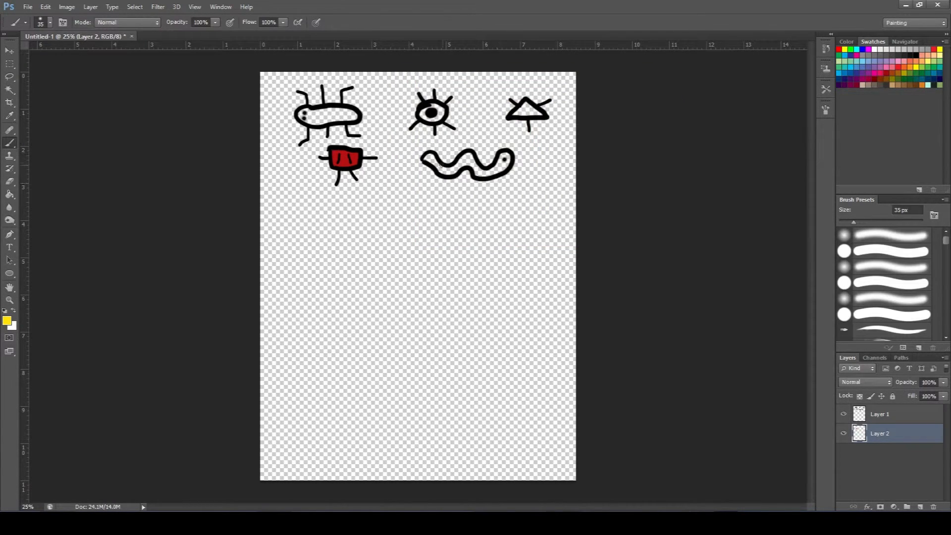
{"action": "mouse_move", "coordinate": [439, 165]}
{"action": "left_mouse_down"}
{"action": "mouse_move", "coordinate": [428, 160]}
{"action": "mouse_move", "coordinate": [444, 173]}
{"action": "mouse_move", "coordinate": [467, 157]}
{"action": "mouse_move", "coordinate": [479, 173]}
{"action": "mouse_move", "coordinate": [505, 155]}
{"action": "left_mouse_up"}
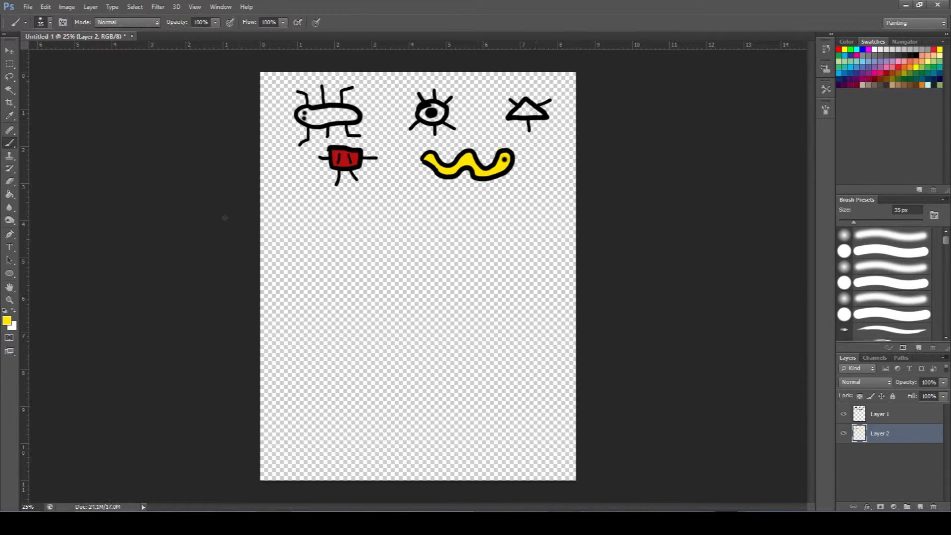
Set the foreground color to green 0ba115 and paint the inside of the triangle.
{"action": "left_click", "coordinate": [7, 321]}
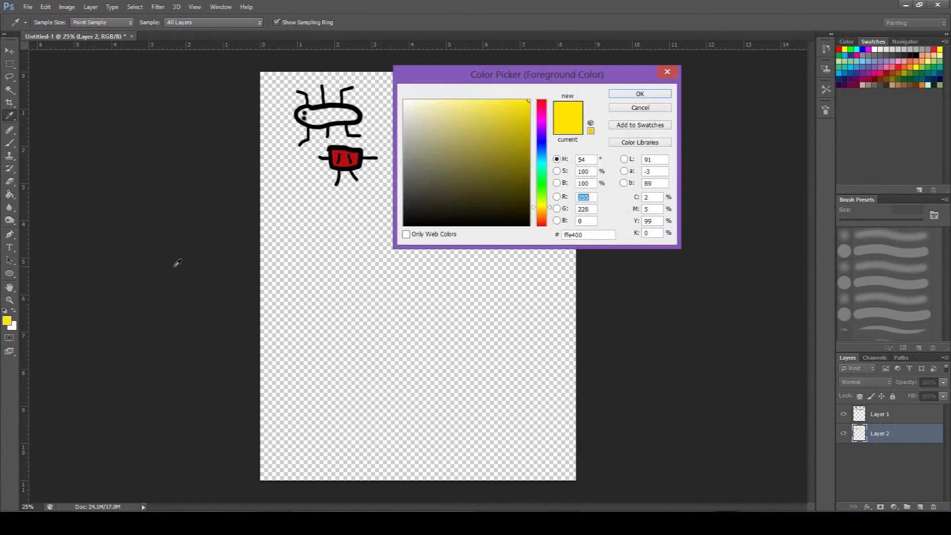
{"action": "left_click", "coordinate": [542, 182]}
{"action": "left_click", "coordinate": [521, 146]}
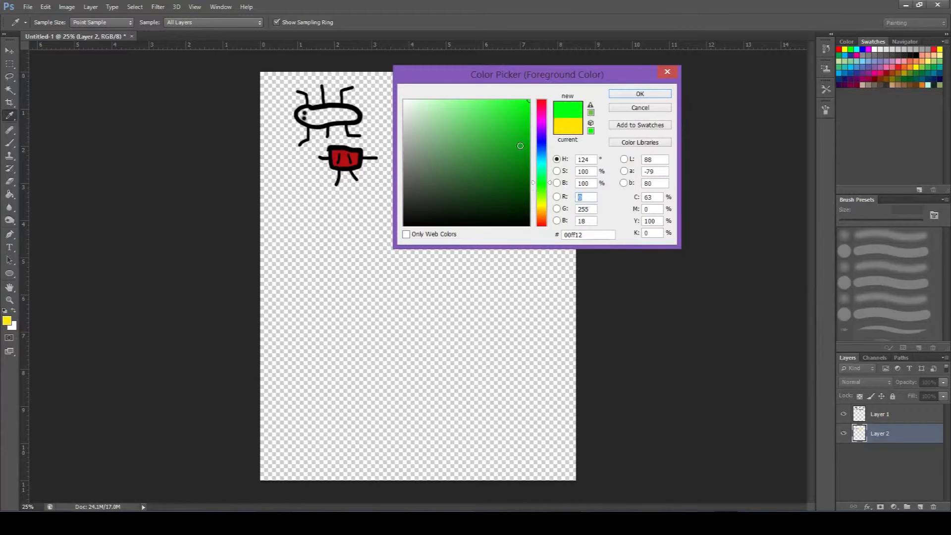
{"action": "left_click", "coordinate": [641, 93]}
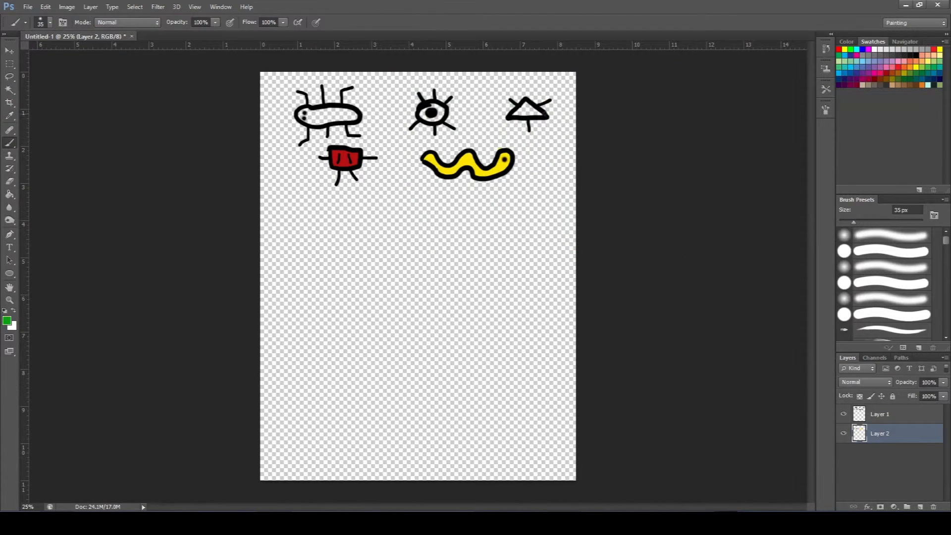
{"action": "mouse_move", "coordinate": [529, 113]}
{"action": "left_mouse_down"}
{"action": "mouse_move", "coordinate": [518, 113]}
{"action": "mouse_move", "coordinate": [543, 115]}
{"action": "left_mouse_up"}
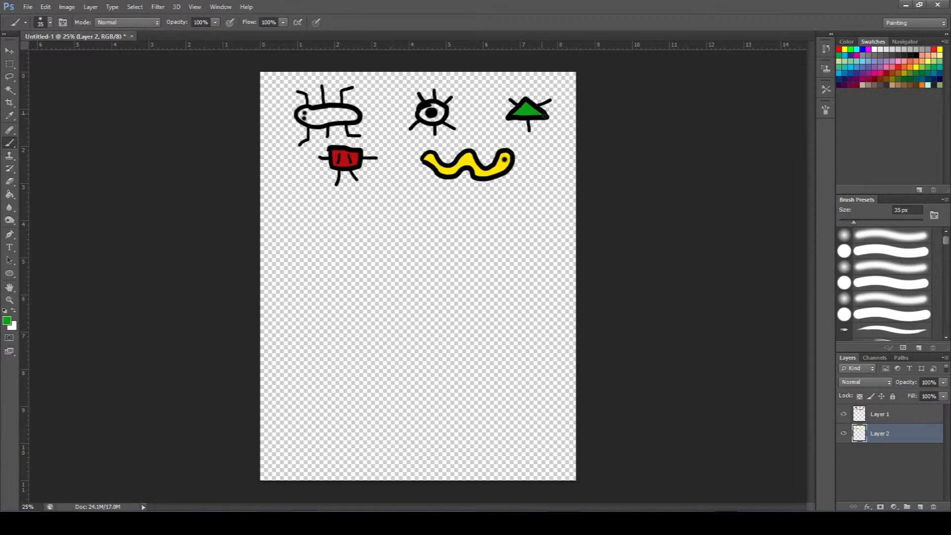
{"action": "left_click", "coordinate": [7, 320]}
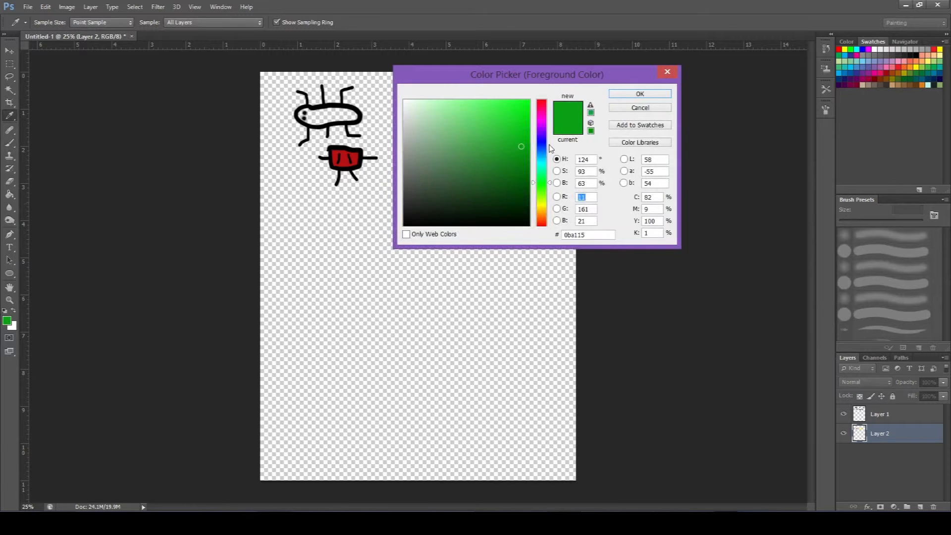
{"action": "left_click_drag", "start_coordinate": [549, 149], "coordinate": [545, 148]}
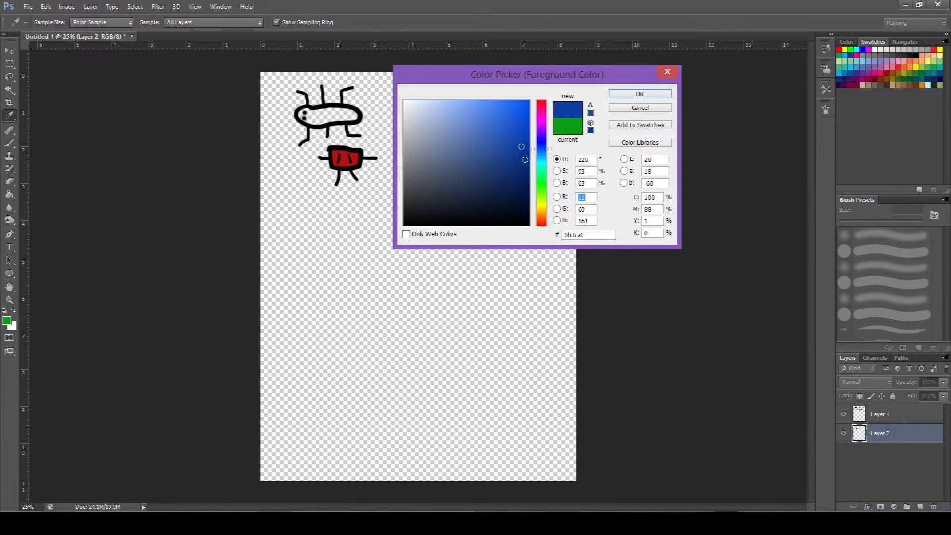
{"action": "left_click", "coordinate": [639, 94]}
{"action": "left_click_drag", "start_coordinate": [305, 124], "coordinate": [305, 121]}
{"action": "key", "text": "ctrl+alt+z"}
{"action": "key", "text": "ctrl+alt+z"}
{"action": "key", "text": "ctrl+alt+z"}
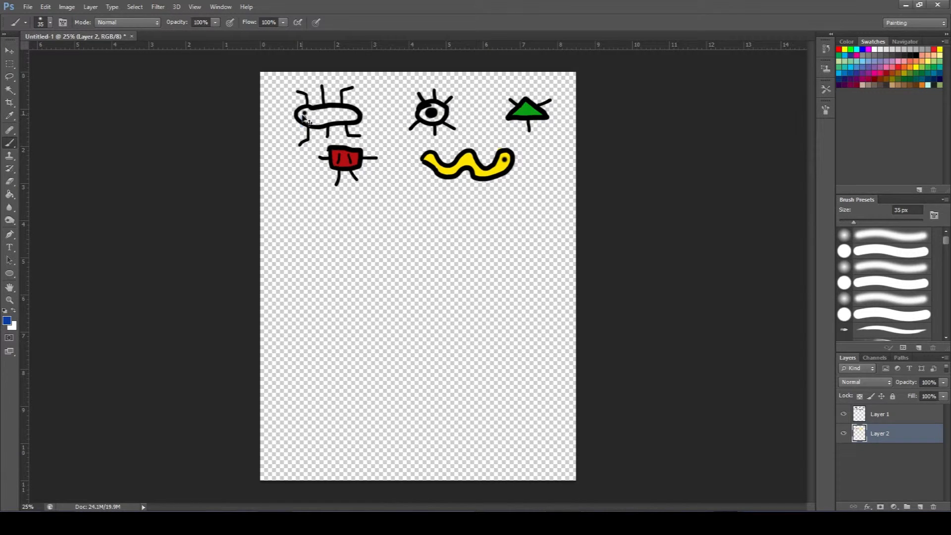
Set the foreground color to light blue 12b7d5 and paint the inside of the elongated oval bug.
{"action": "left_click", "coordinate": [7, 320]}
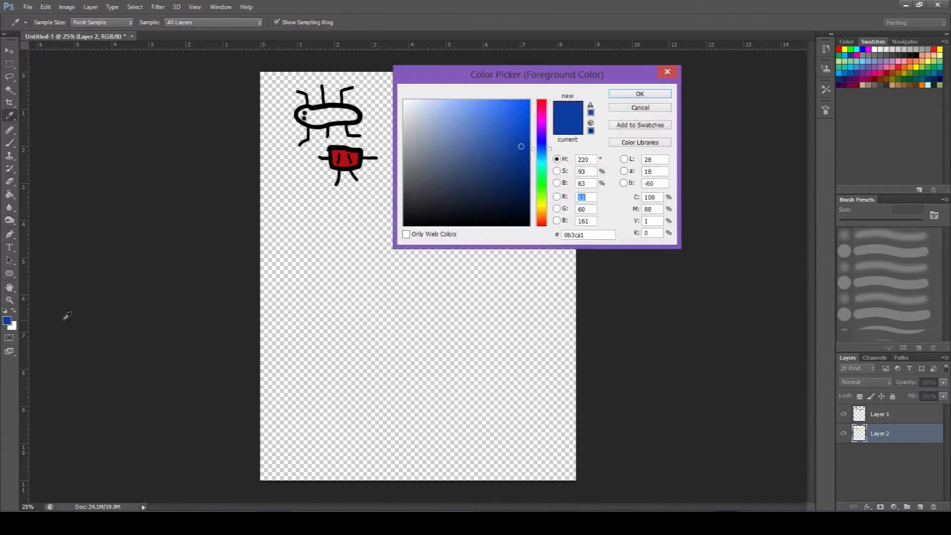
{"action": "left_click", "coordinate": [542, 163]}
{"action": "left_click", "coordinate": [543, 160]}
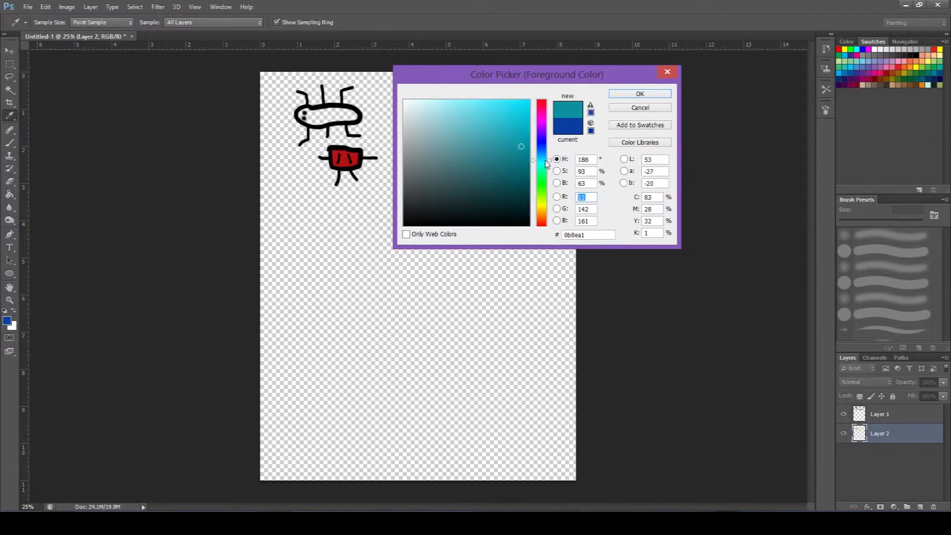
{"action": "left_click", "coordinate": [519, 120]}
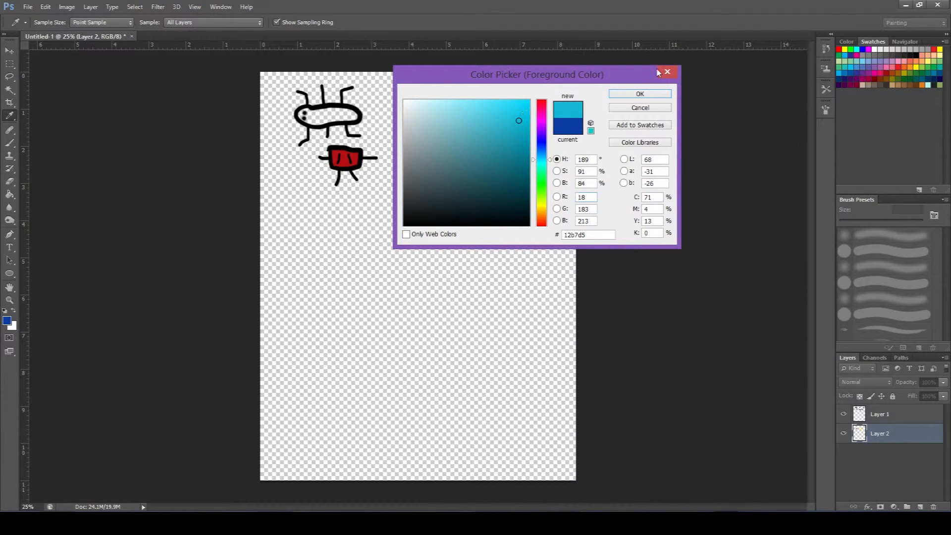
{"action": "left_click", "coordinate": [638, 94]}
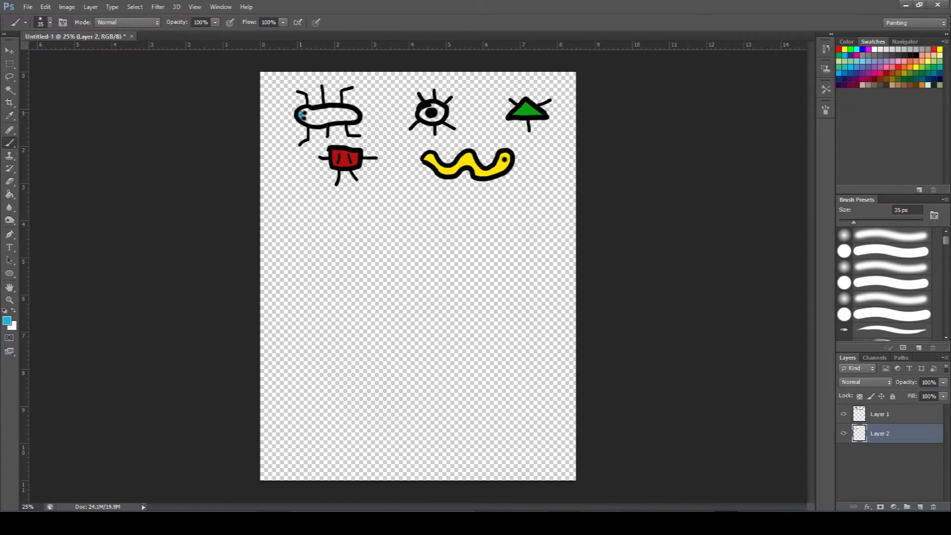
{"action": "mouse_move", "coordinate": [300, 115]}
{"action": "left_mouse_down"}
{"action": "mouse_move", "coordinate": [316, 121]}
{"action": "mouse_move", "coordinate": [358, 118]}
{"action": "mouse_move", "coordinate": [320, 110]}
{"action": "mouse_move", "coordinate": [320, 121]}
{"action": "mouse_move", "coordinate": [346, 117]}
{"action": "left_mouse_up"}
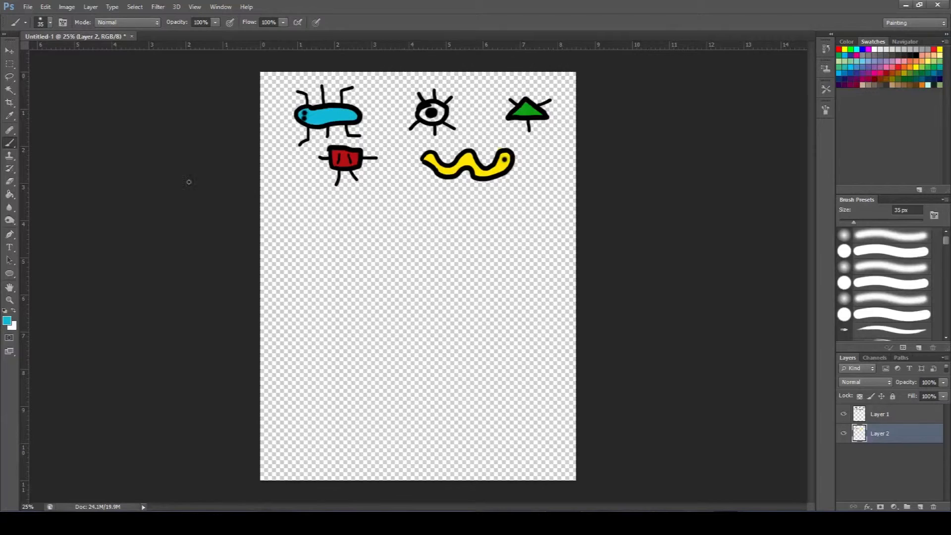
Set the foreground color to purple and paint the inside of the round bug around its pupil.
{"action": "left_click", "coordinate": [10, 322]}
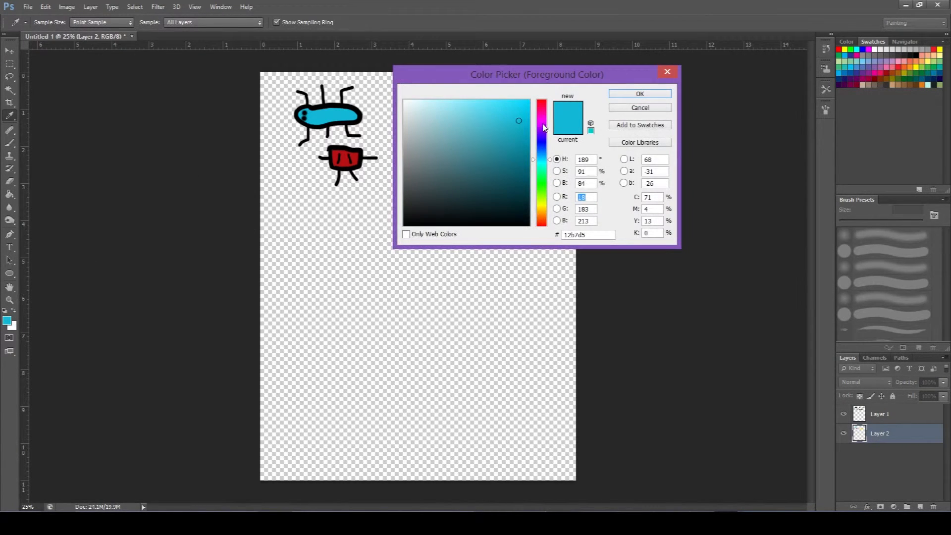
{"action": "left_click", "coordinate": [543, 124]}
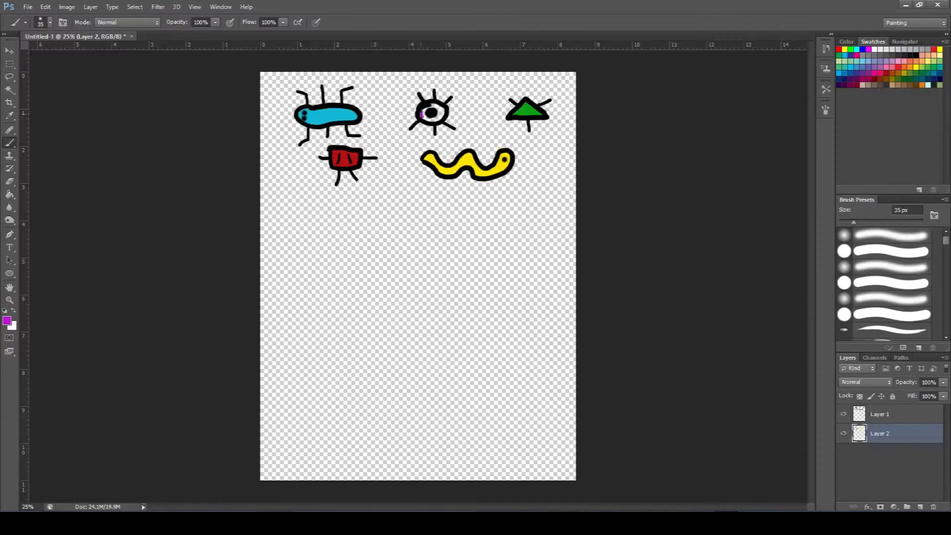
{"action": "left_click_drag", "start_coordinate": [421, 115], "coordinate": [438, 117]}
Open SpriteSheet.png from within the Assets folder of the PlatformJumper game project.
{"action": "left_click", "coordinate": [28, 7]}
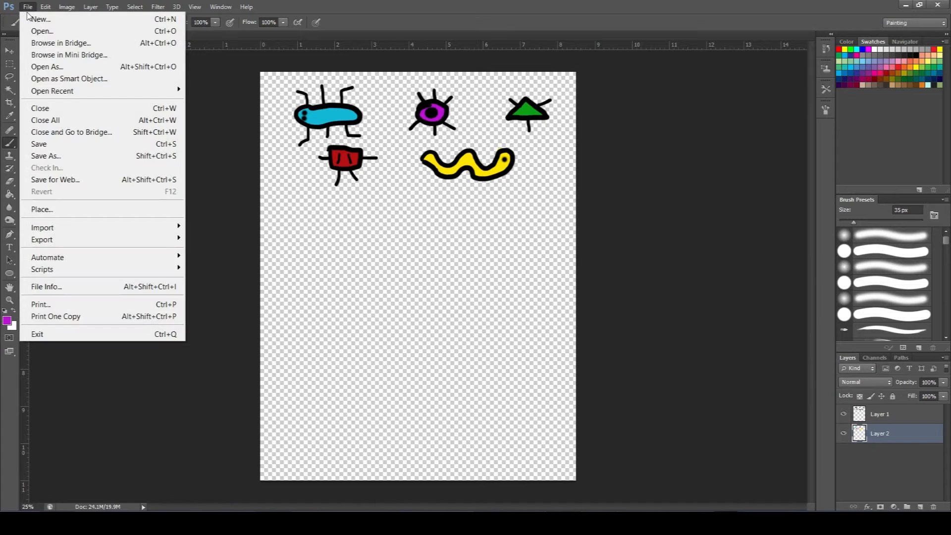
{"action": "left_click", "coordinate": [35, 31]}
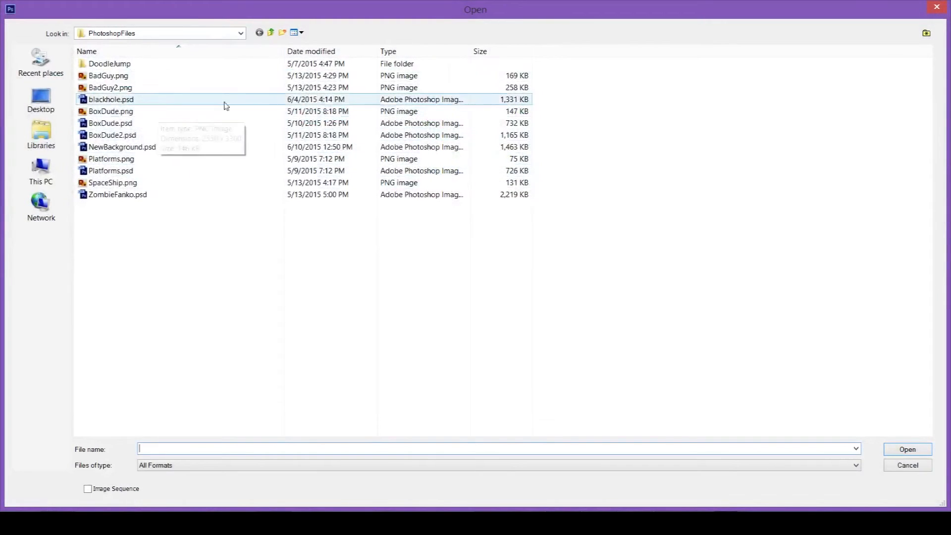
{"action": "left_click", "coordinate": [270, 33]}
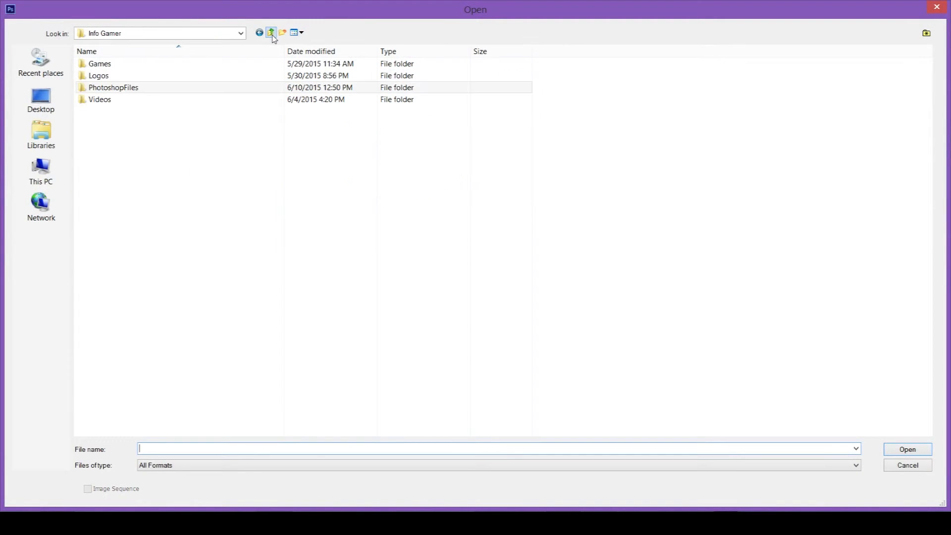
{"action": "double_click", "coordinate": [99, 63]}
{"action": "double_click", "coordinate": [99, 63]}
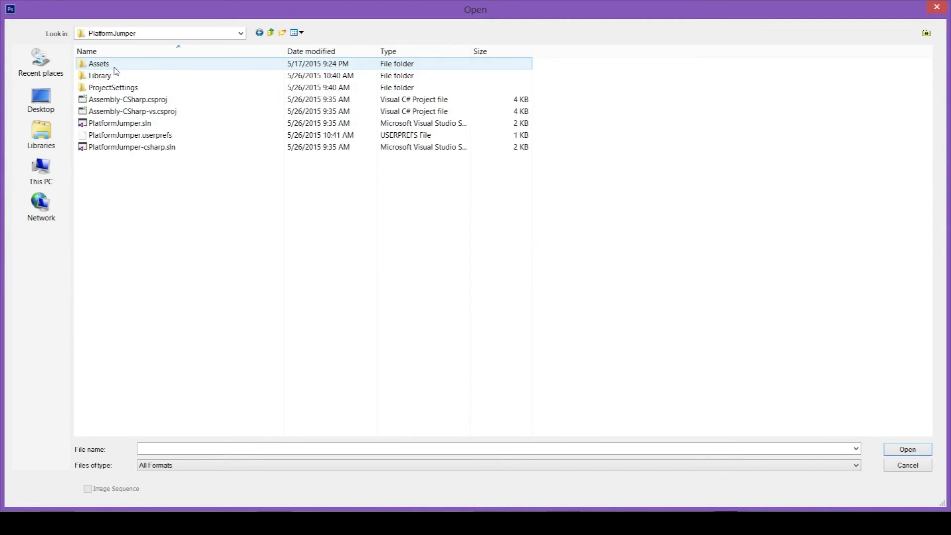
{"action": "double_click", "coordinate": [100, 64]}
{"action": "double_click", "coordinate": [100, 102]}
{"action": "double_click", "coordinate": [282, 121]}
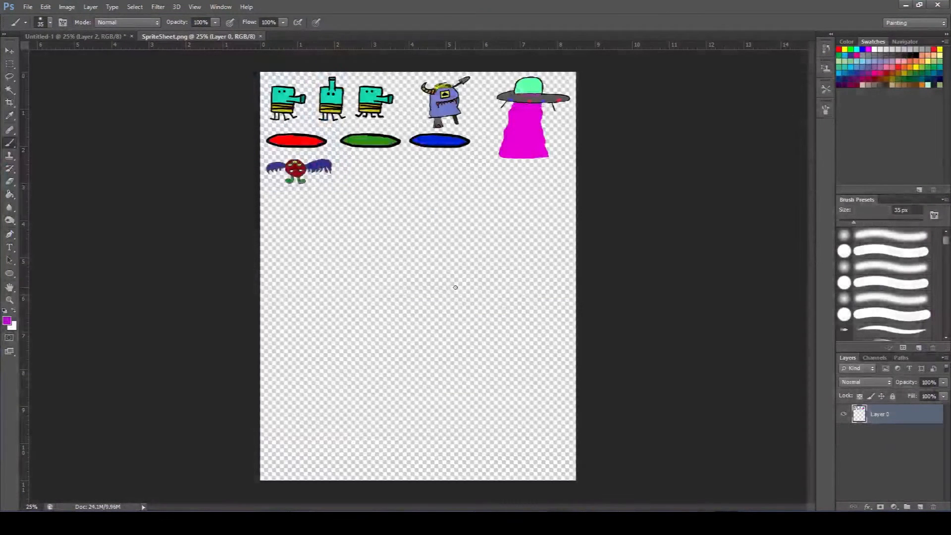
Try to copy the whole color layer of Untitled-1 into SpriteSheet.png, then undo the paste.
{"action": "left_click", "coordinate": [91, 38]}
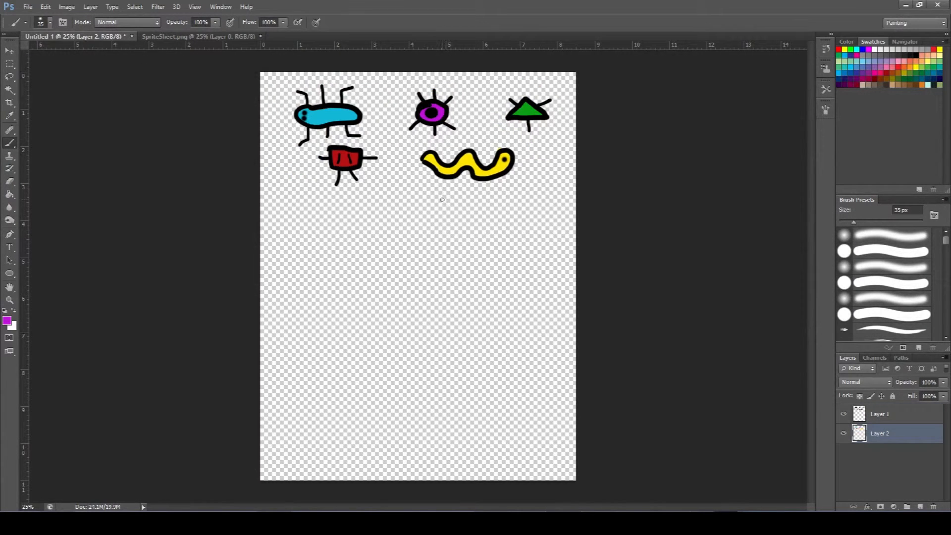
{"action": "key", "text": "ctrl+a"}
{"action": "left_click", "coordinate": [200, 37]}
{"action": "key", "text": "ctrl+v"}
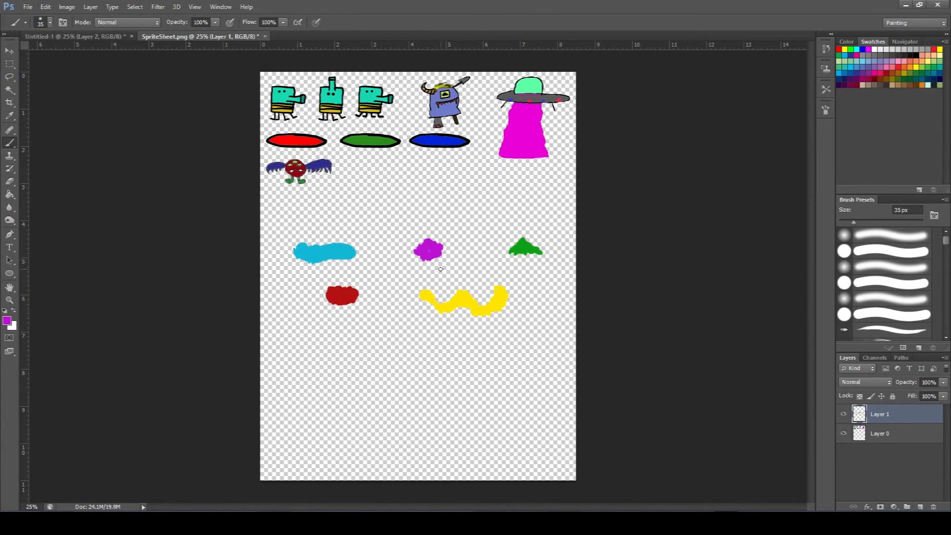
{"action": "key", "text": "ctrl+z"}
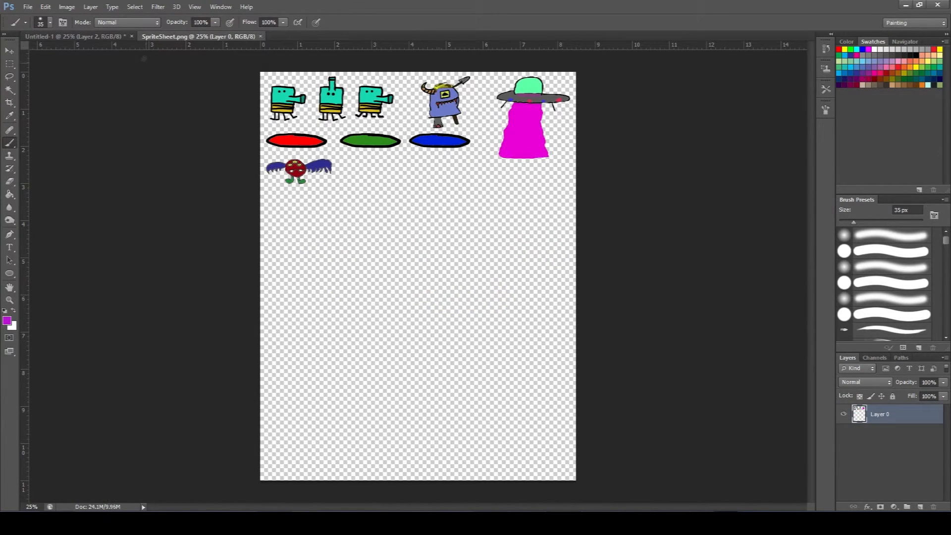
Merge the line art layer down onto the color layer in Untitled-1 and paste the merged bugs into SpriteSheet.png.
{"action": "left_click", "coordinate": [96, 35]}
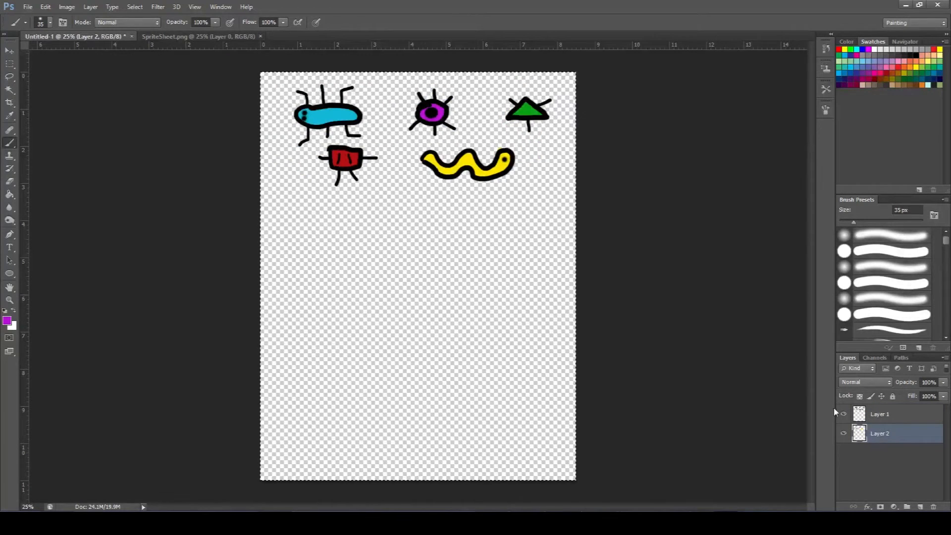
{"action": "right_click", "coordinate": [917, 415]}
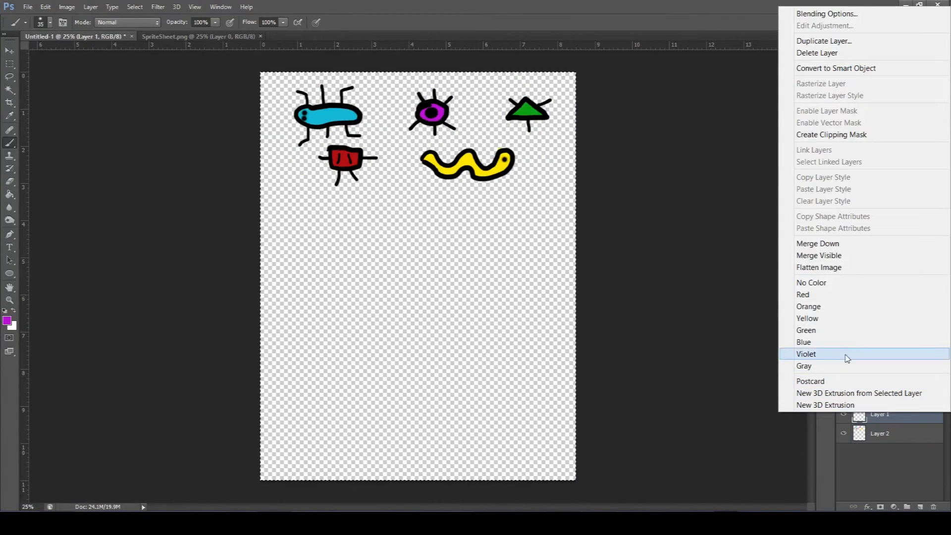
{"action": "left_click", "coordinate": [828, 245]}
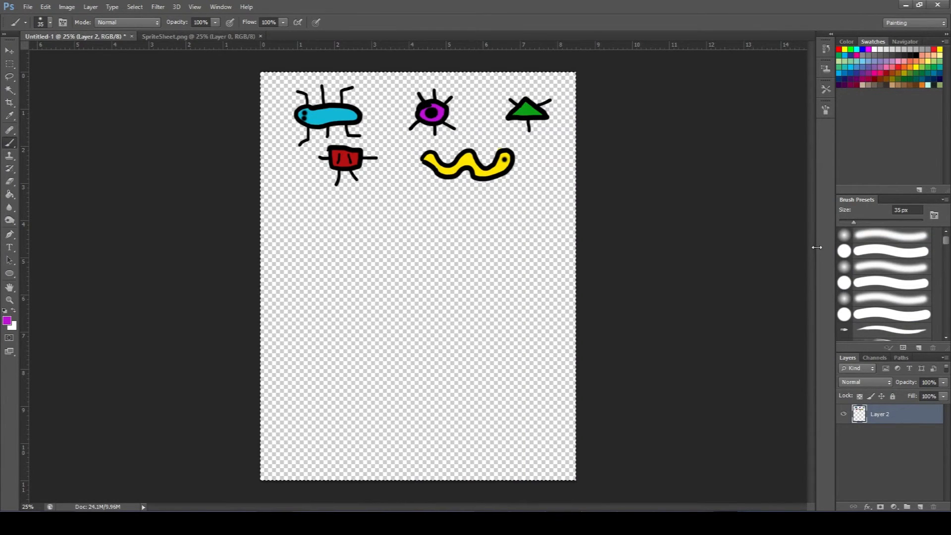
{"action": "left_click", "coordinate": [221, 43]}
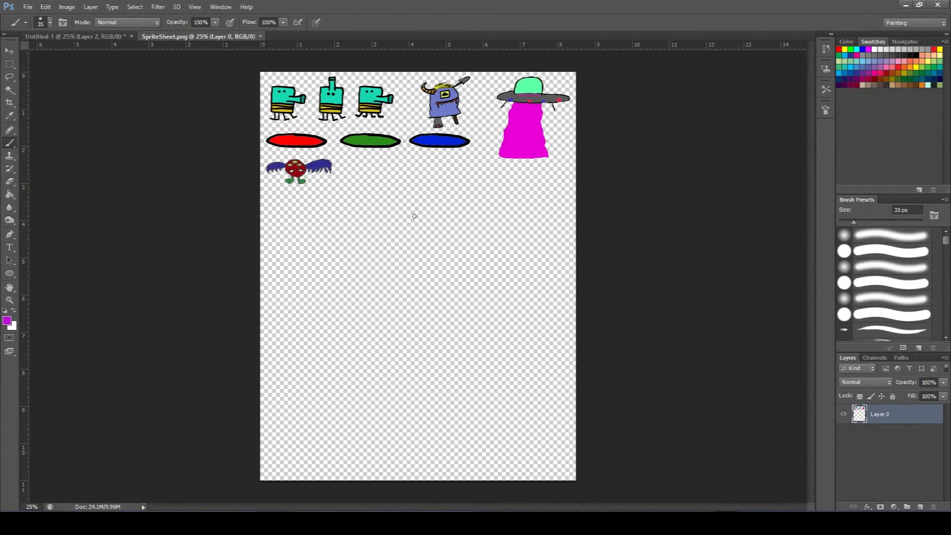
{"action": "key", "text": "ctrl+v"}
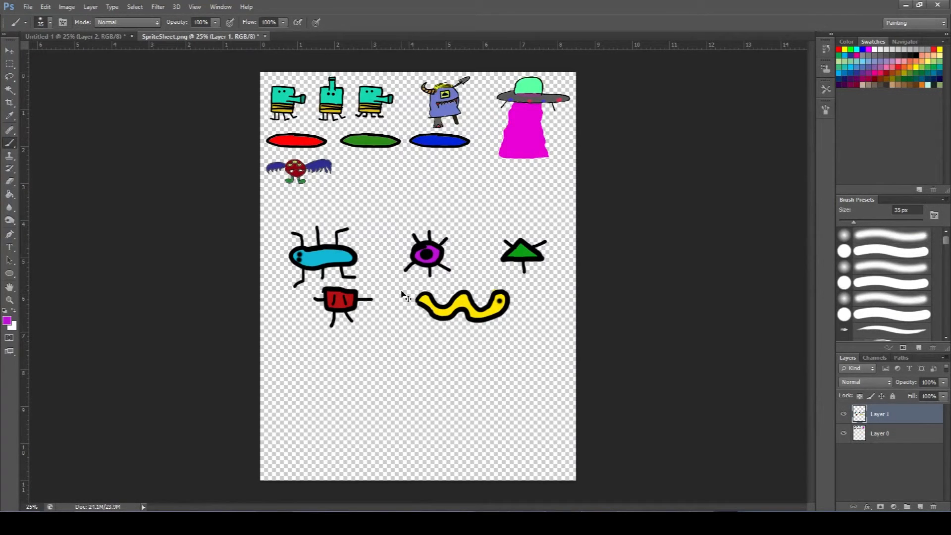
Scale the pasted bugs proportionally to about 38% and place them beside the winged creature, below the colored platforms.
{"action": "key", "text": "ctrl+t"}
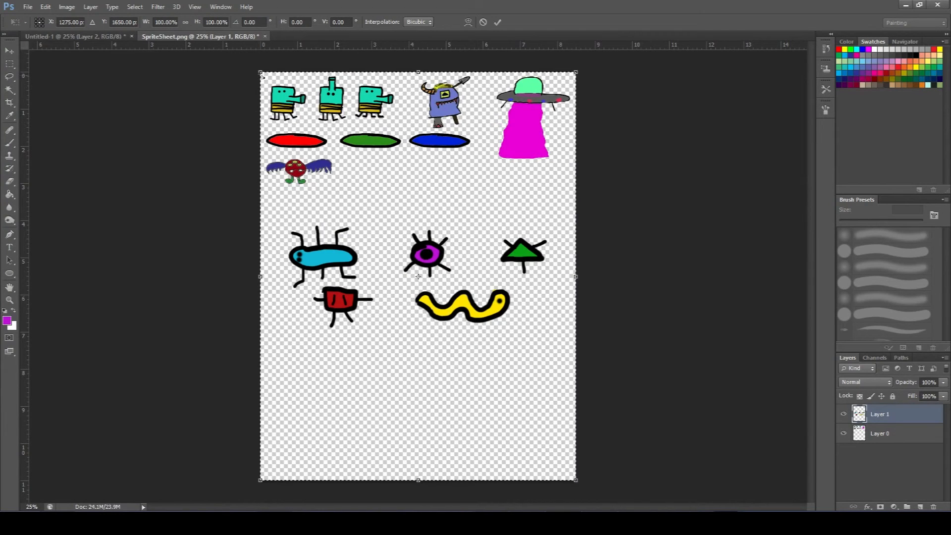
{"action": "left_click_drag", "start_coordinate": [263, 76], "coordinate": [427, 346]}
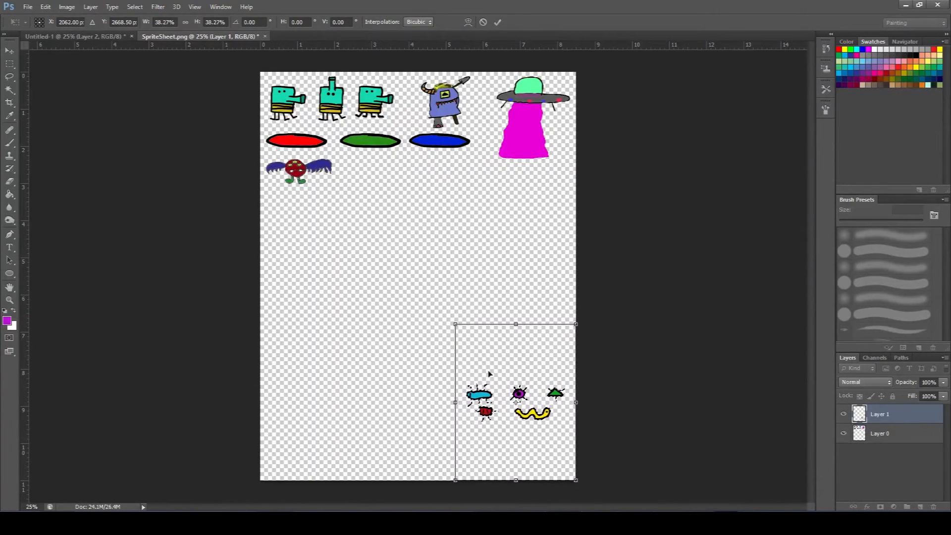
{"action": "left_click_drag", "start_coordinate": [497, 402], "coordinate": [382, 184]}
{"action": "left_click_drag", "start_coordinate": [400, 335], "coordinate": [401, 335]}
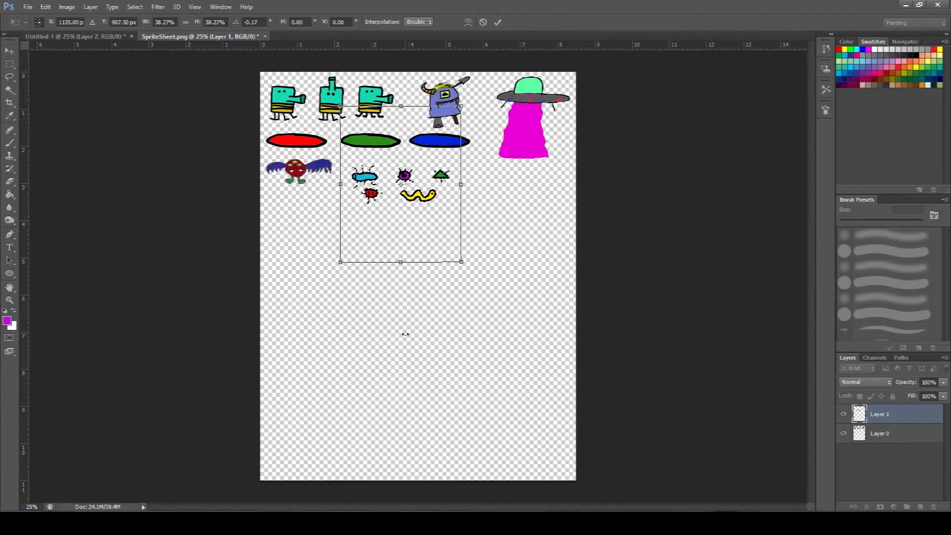
{"action": "key", "text": "Return"}
Select the red square bug with a rectangular marquee and move it into the upper bug row, just right of the green triangle.
{"action": "key", "text": "b"}
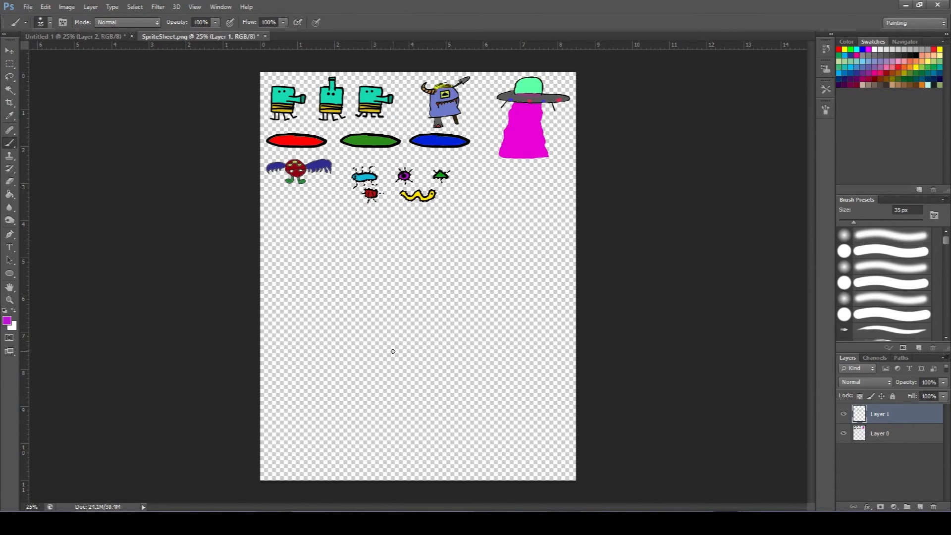
{"action": "key", "text": "m"}
{"action": "left_click_drag", "start_coordinate": [359, 214], "coordinate": [386, 188]}
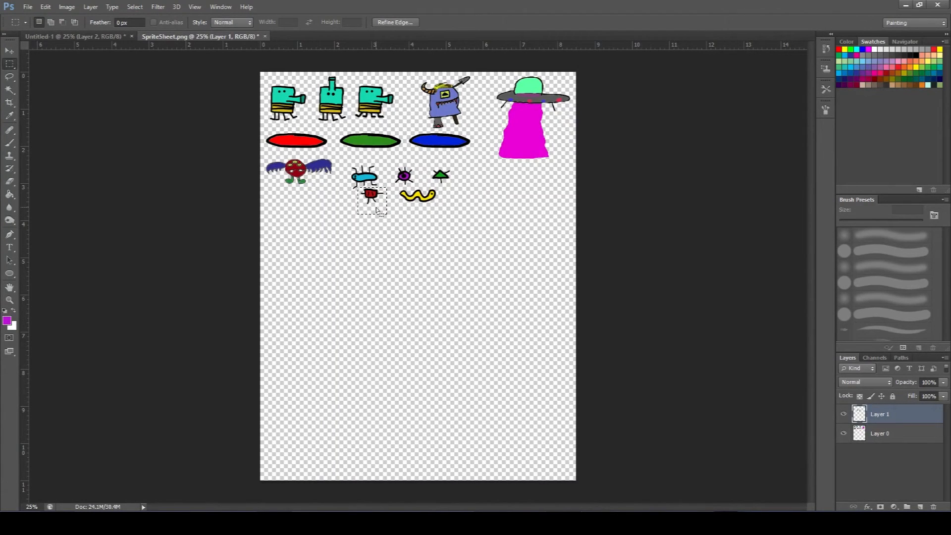
{"action": "key", "text": "v"}
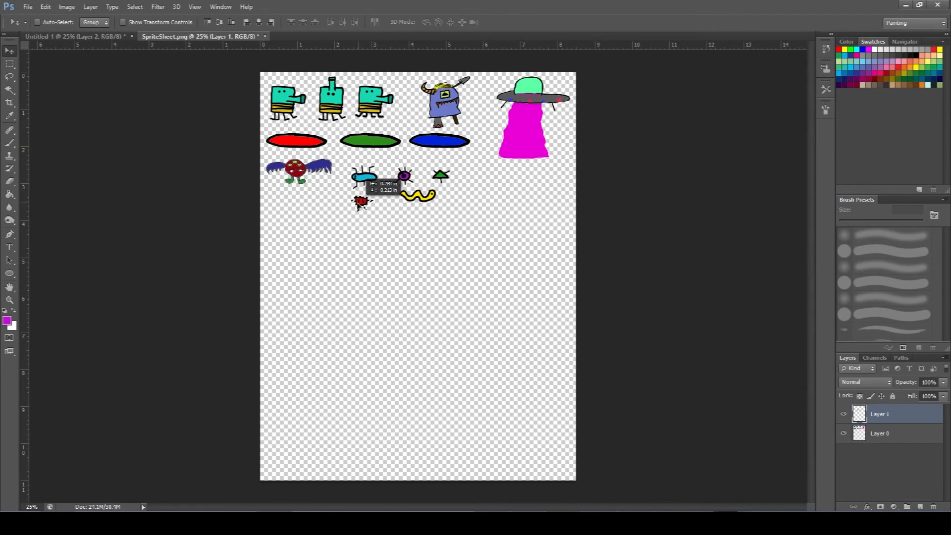
{"action": "left_click_drag", "start_coordinate": [357, 204], "coordinate": [473, 178]}
Select the yellow worm with a rectangular marquee and move it to the end of the row, right of the red bug.
{"action": "key", "text": "m"}
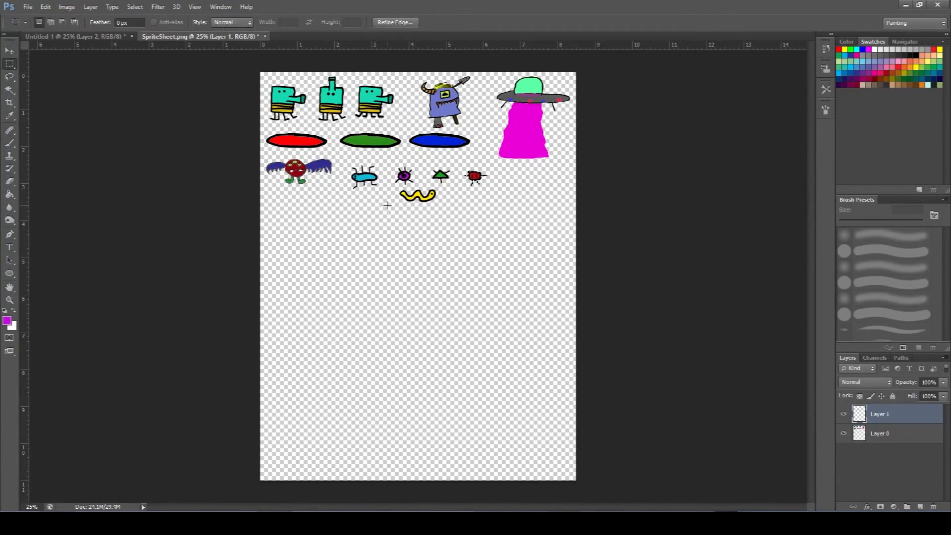
{"action": "left_click_drag", "start_coordinate": [391, 215], "coordinate": [527, 185]}
{"action": "key", "text": "v"}
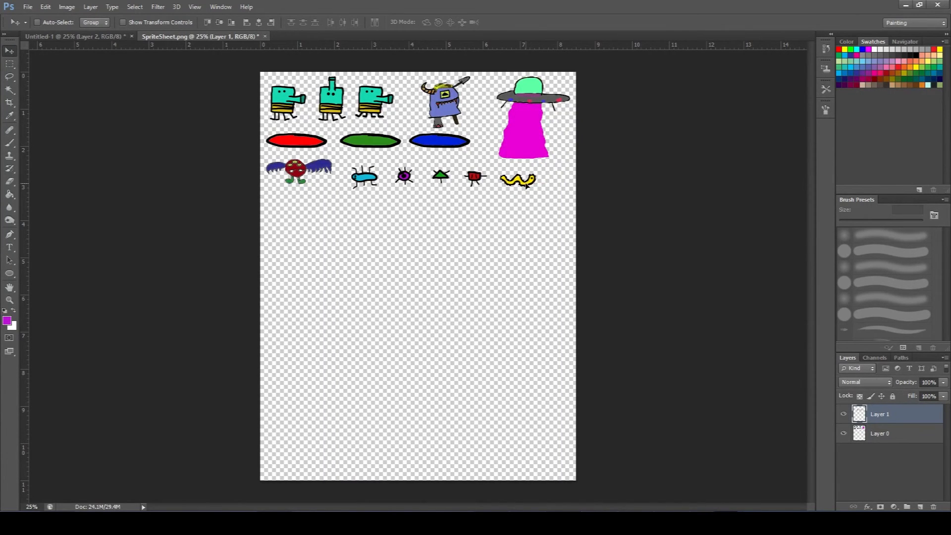